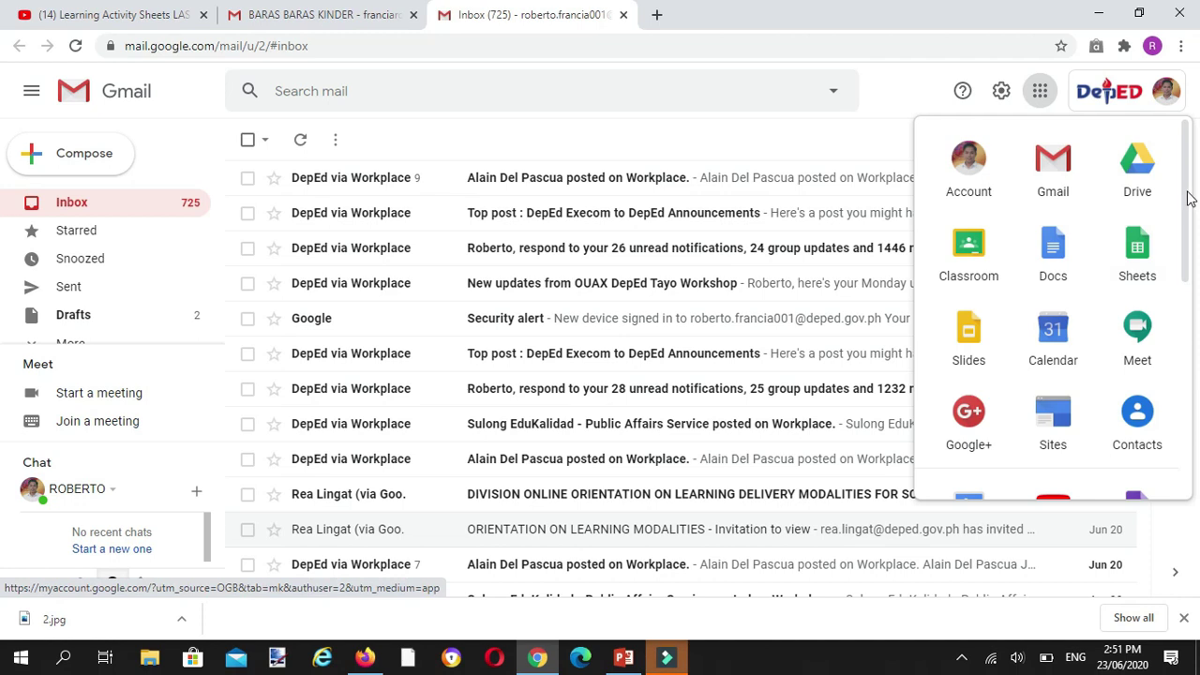
Step: Open Google Forms from the Google apps and create a new blank form
left_click_drag(1186, 196, 1178, 296)
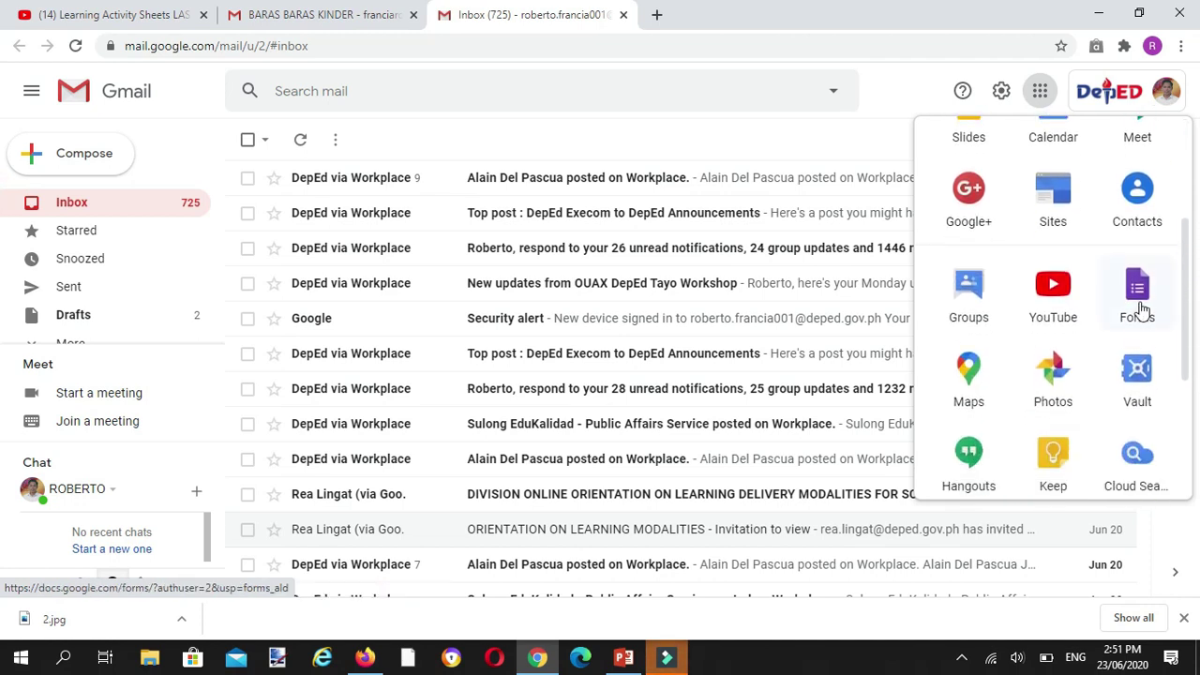
left_click(1137, 291)
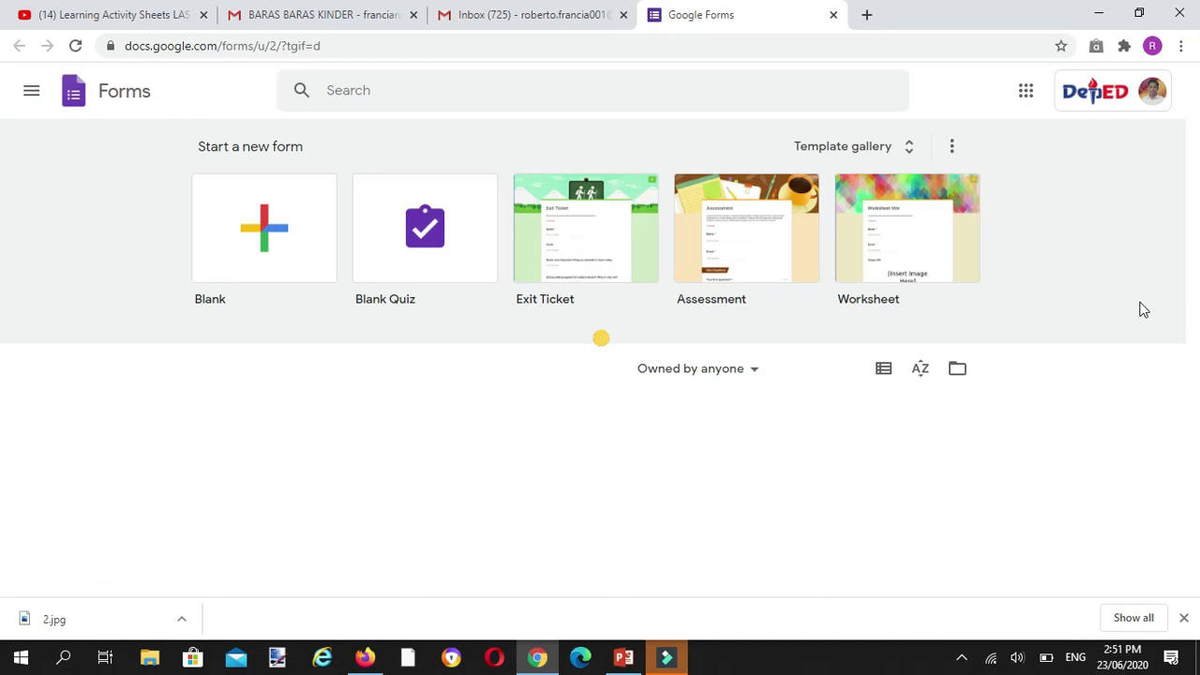
left_click(251, 251)
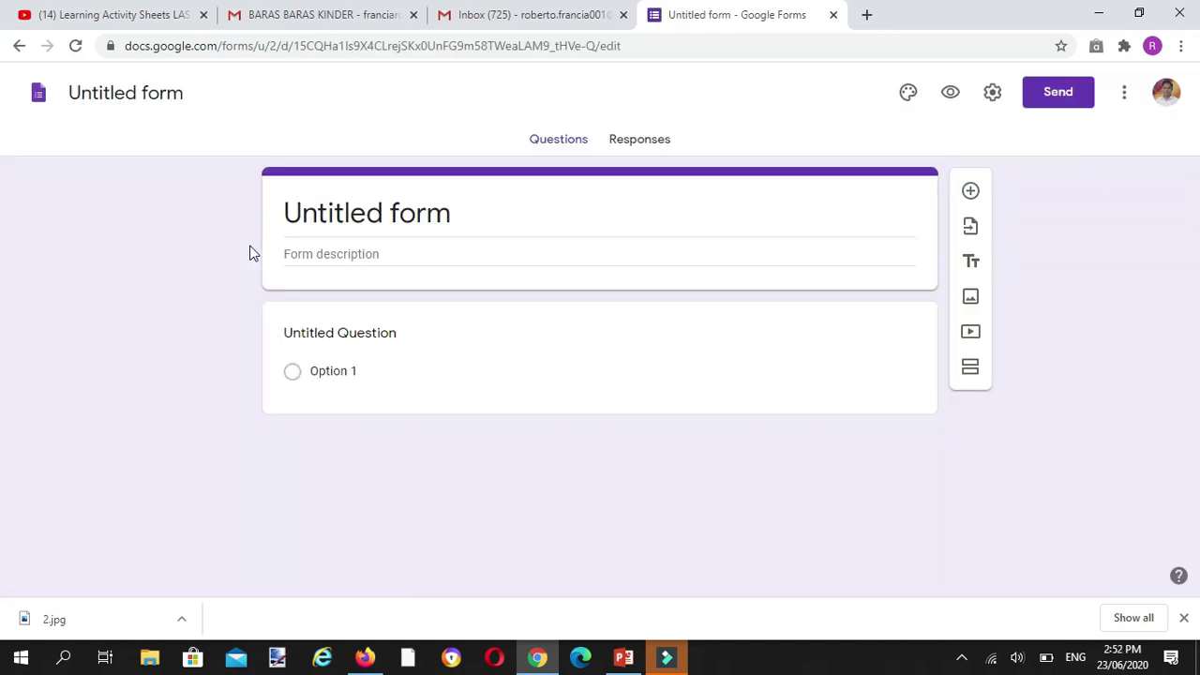
double_click(128, 93)
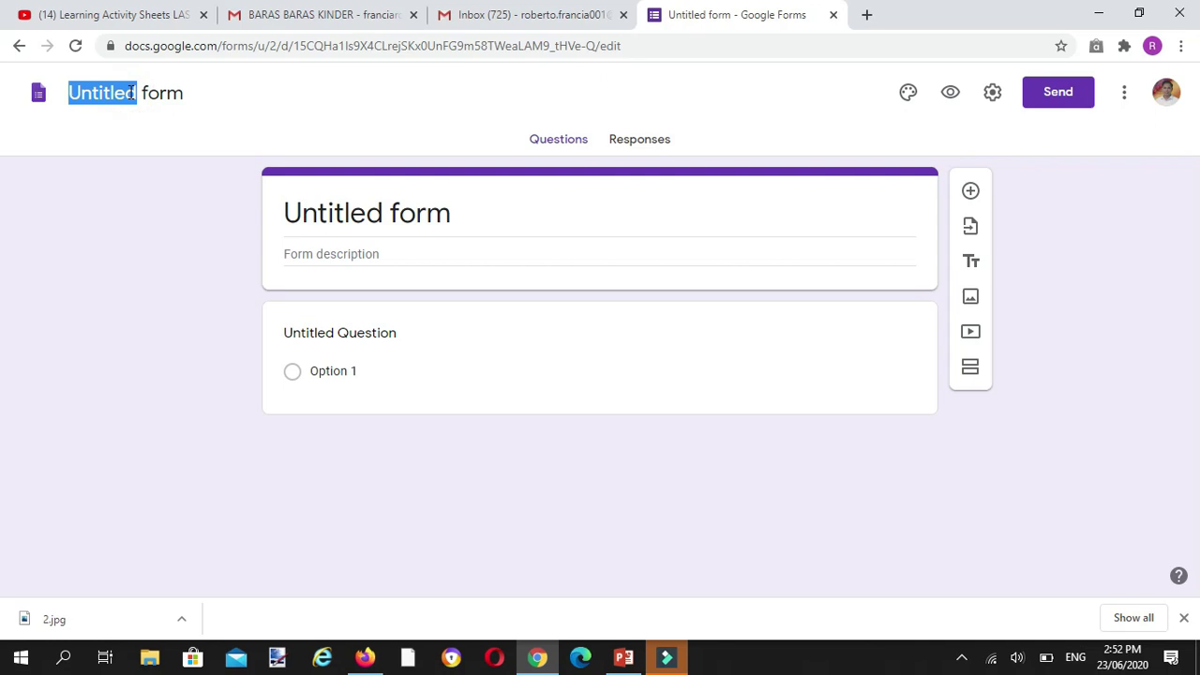
key("Tab")
type("PARADIS")
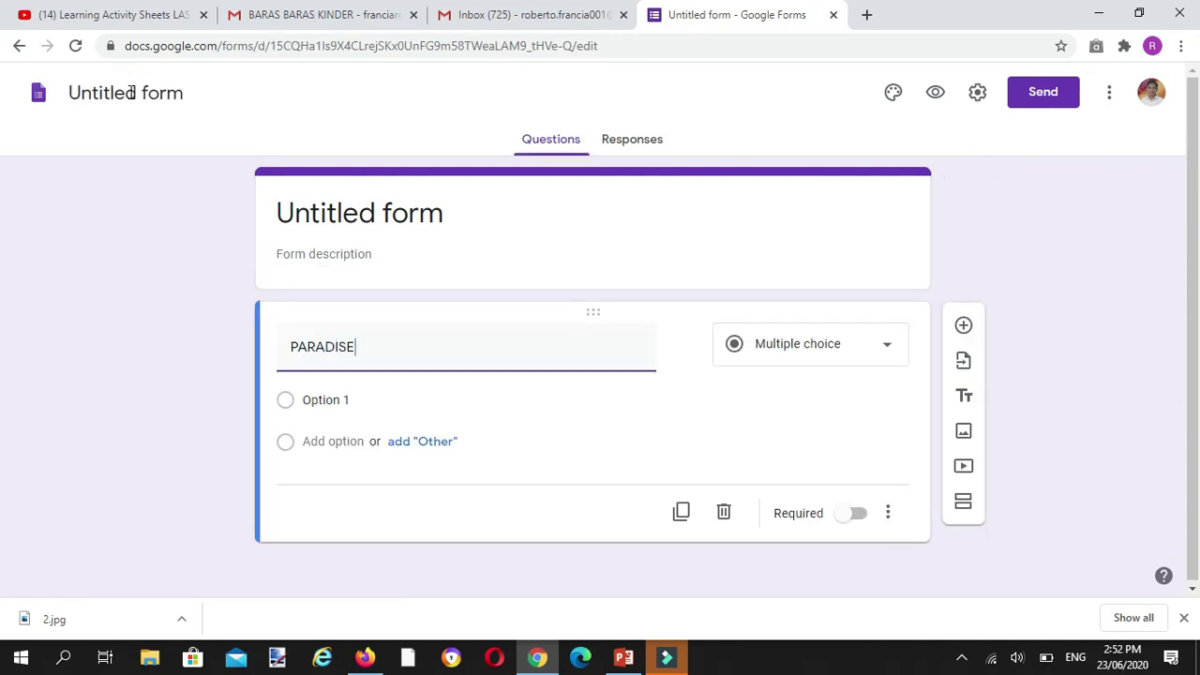
key("ctrl+a")
key("BackSpace")
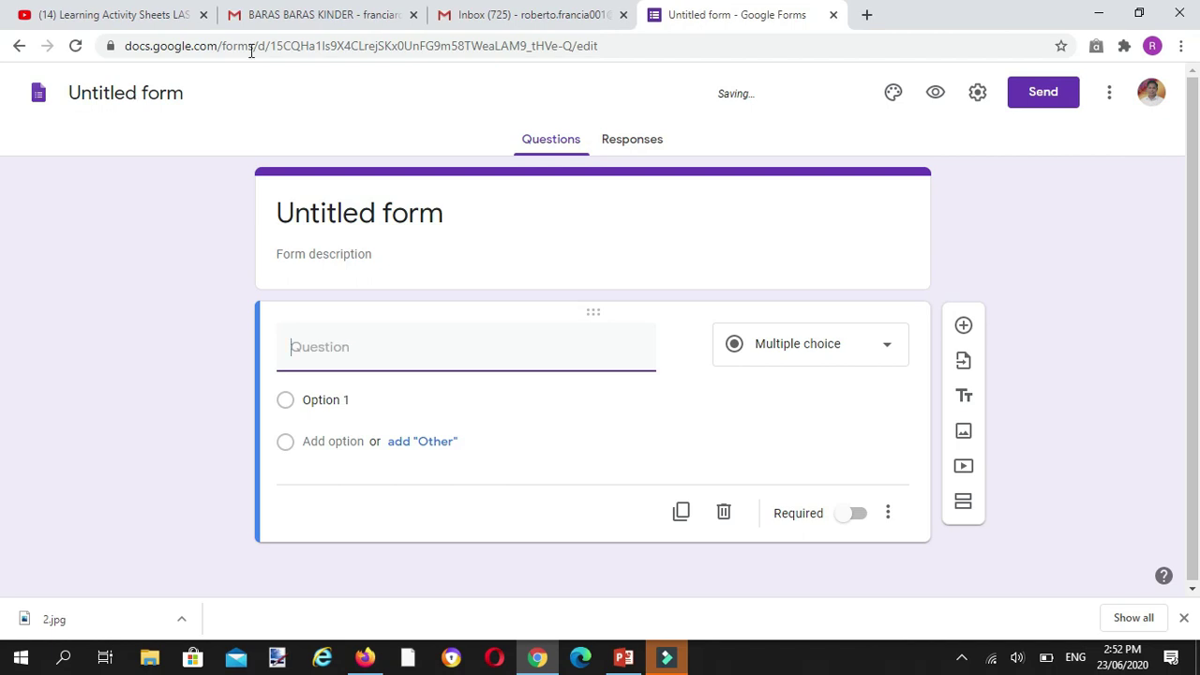
Step: Rename the untitled form as "Paradise DTR"
left_click(146, 93)
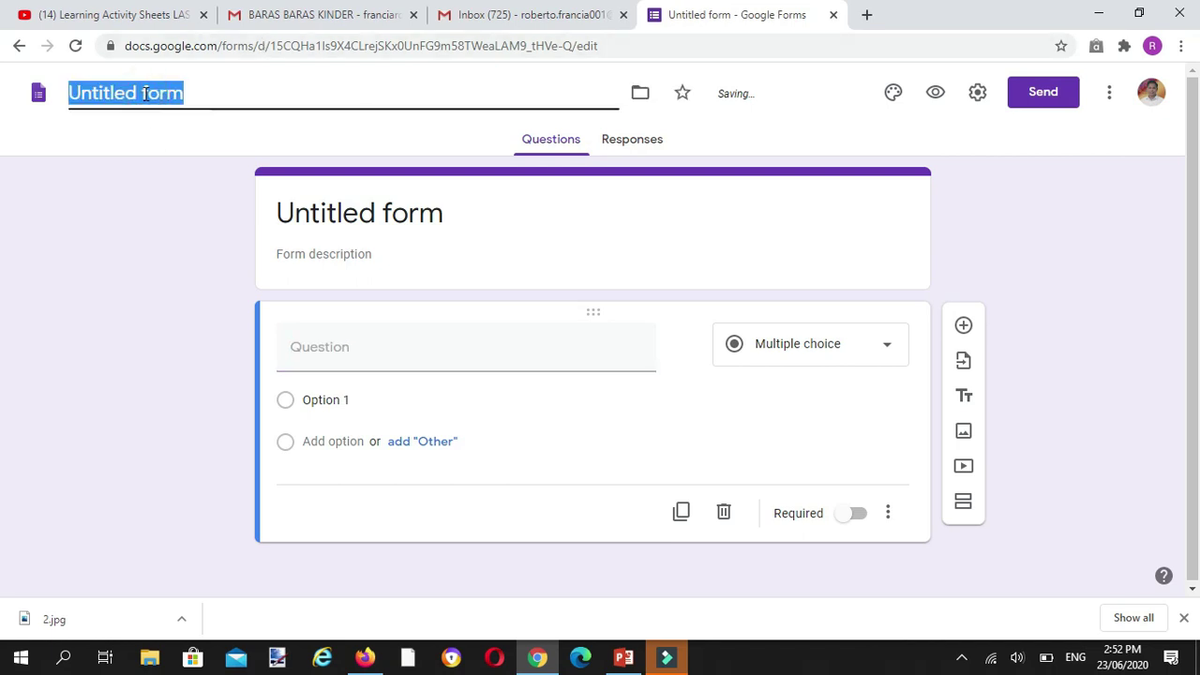
type("paradise DTR")
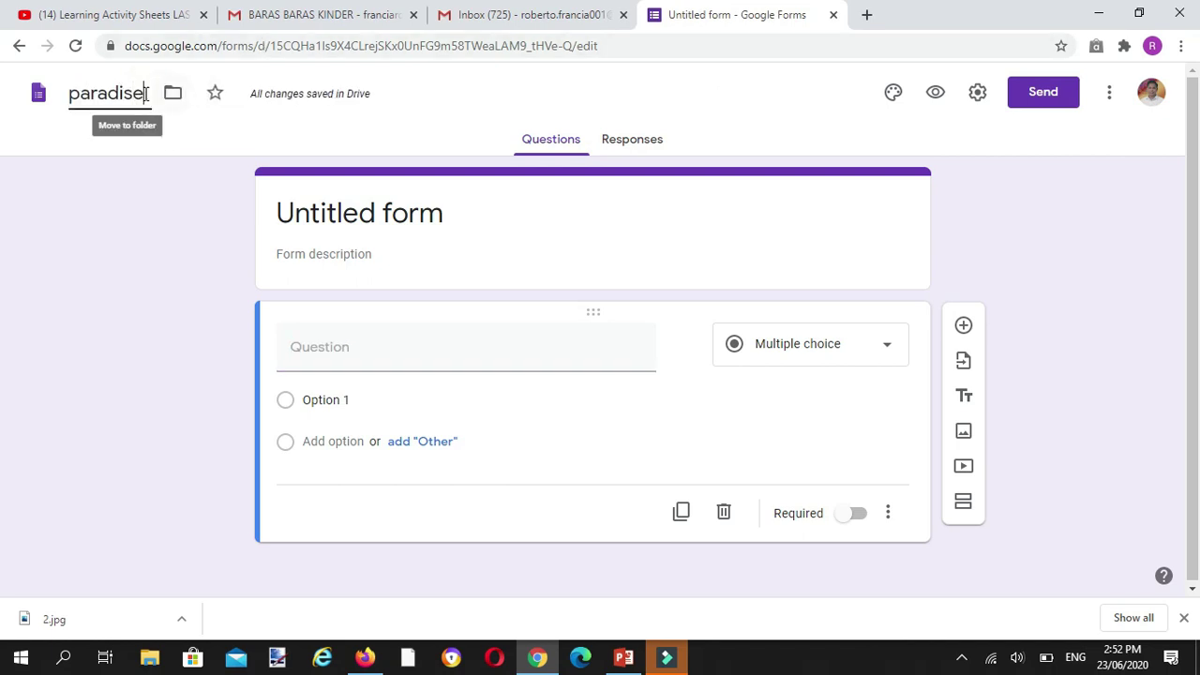
left_click(77, 95)
key("BackSpace")
type("P")
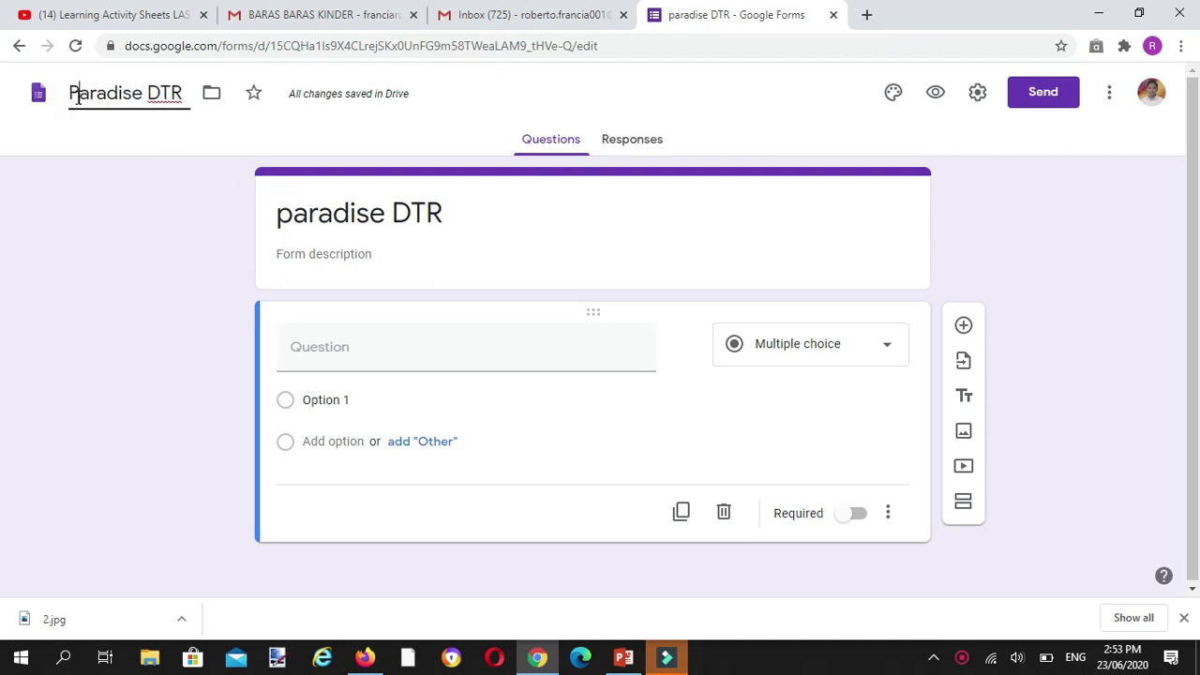
left_click(155, 223)
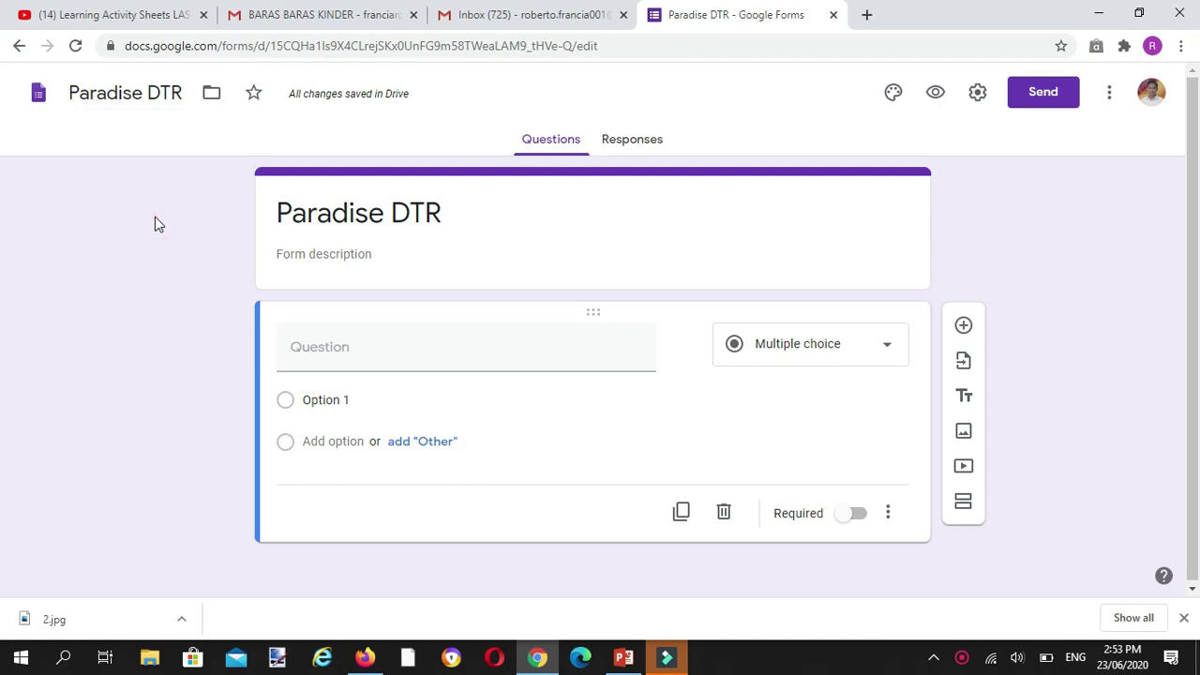
Step: Title the first question "NAME OF TEACHERS" and set its answer type to Multiple choice
left_click(318, 349)
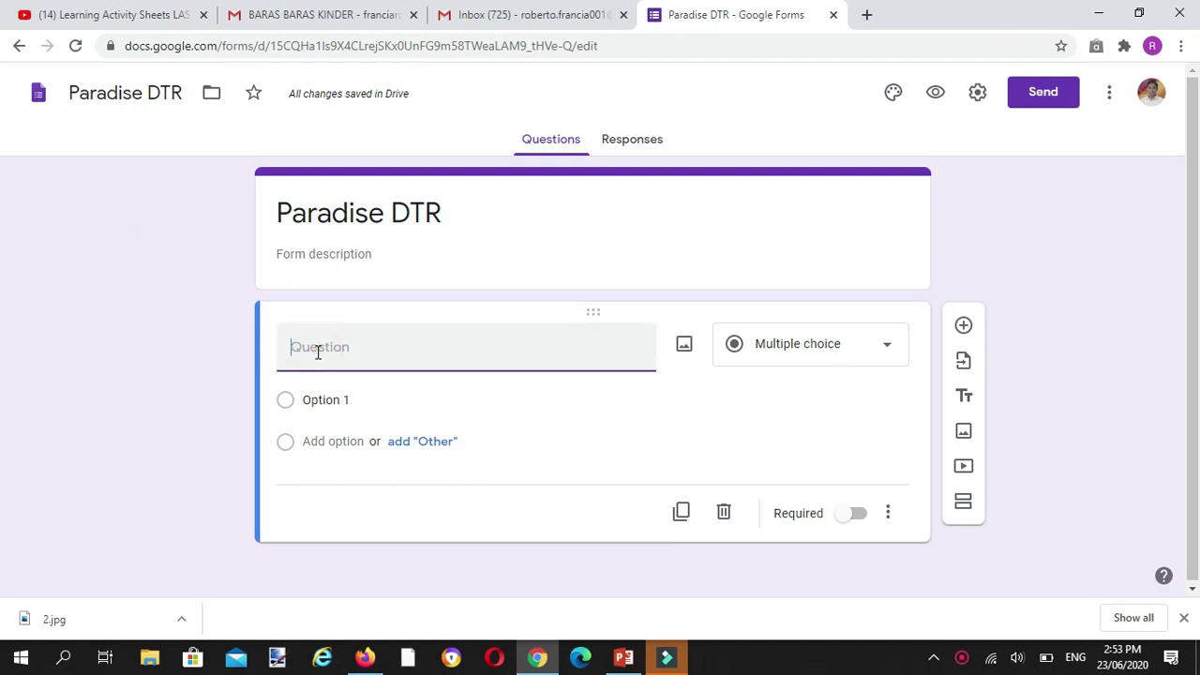
type("NAME")
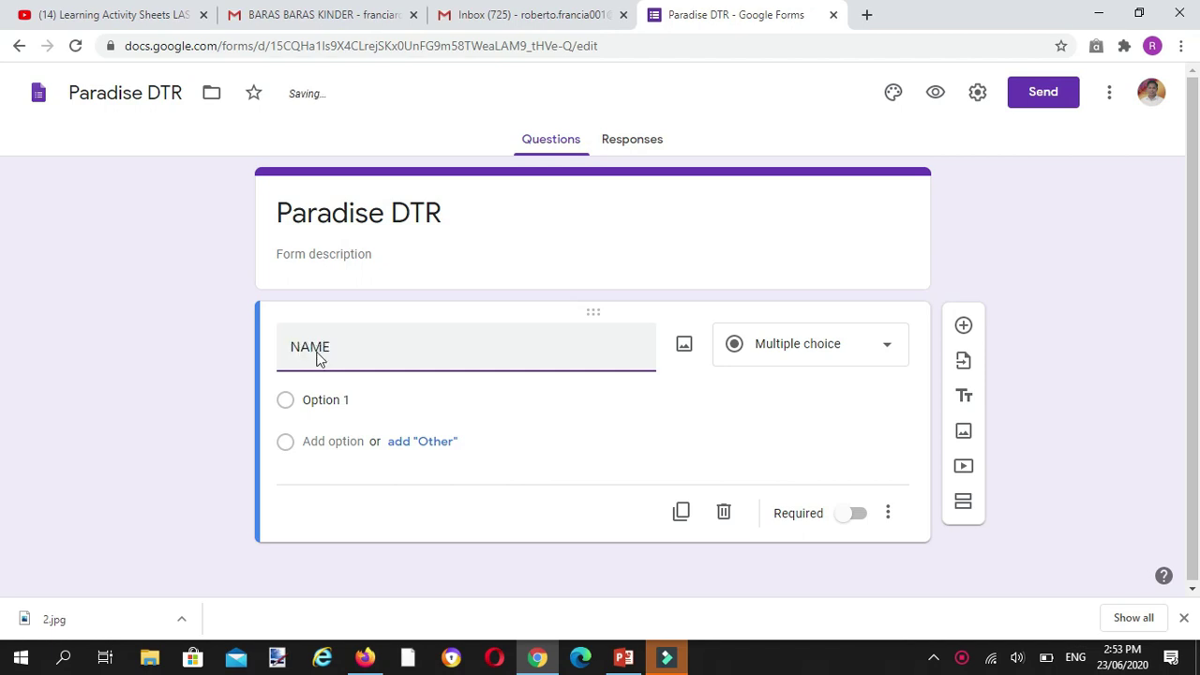
type(" OF TEACHERS")
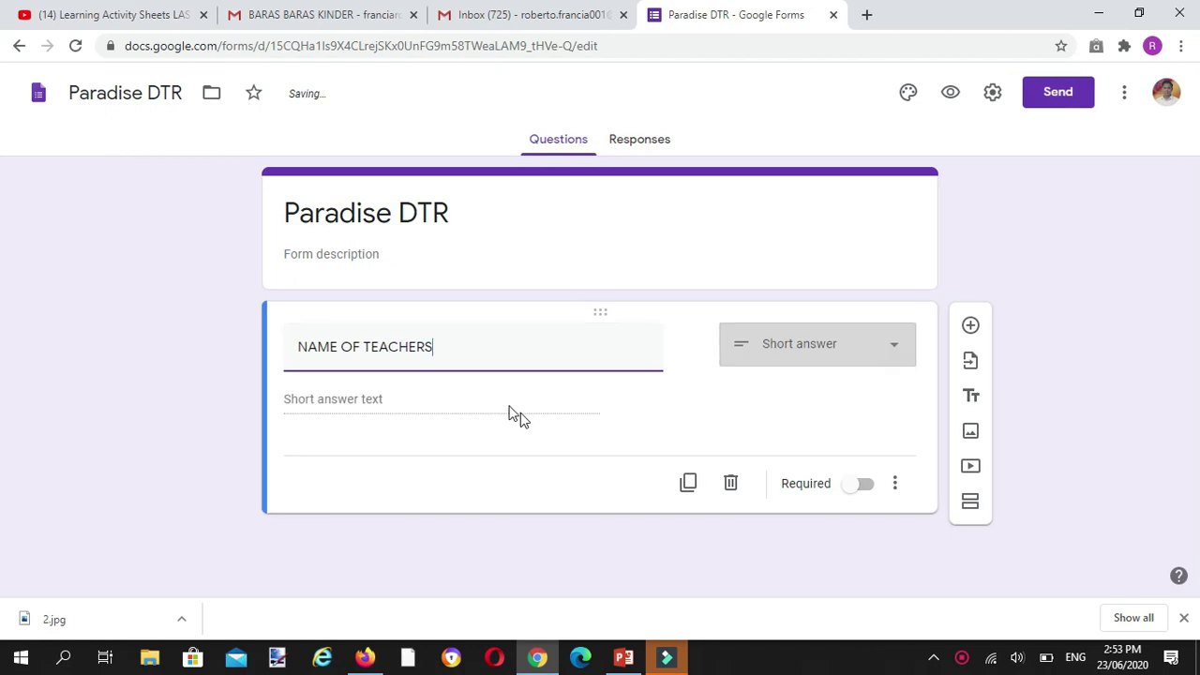
left_click(899, 356)
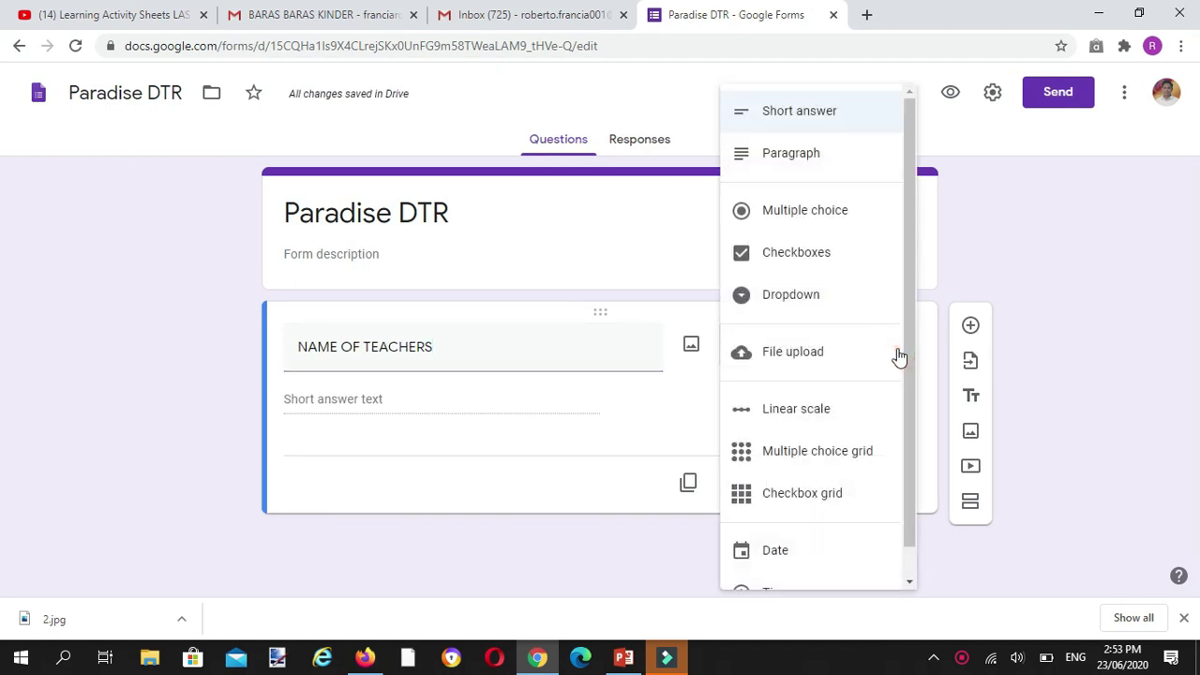
left_click(811, 211)
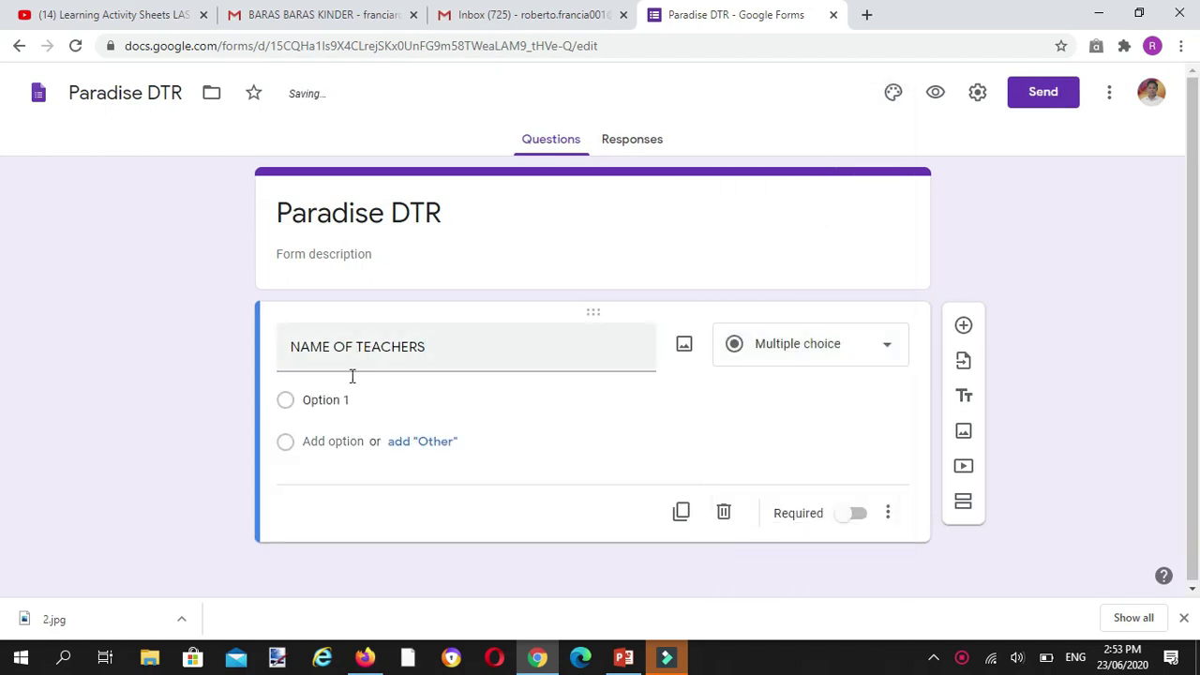
Step: Fill in the first three answer options of the NAME OF TEACHERS question, one teacher's name per option
left_click(328, 403)
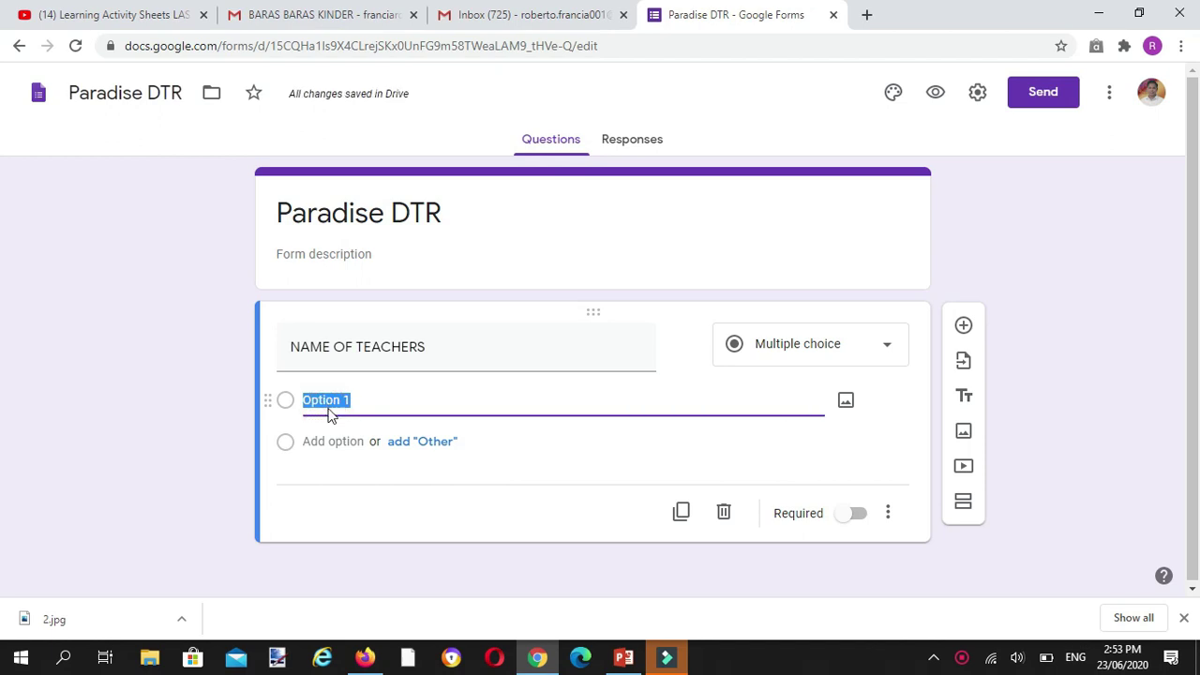
type("ACBD")
left_click(316, 440)
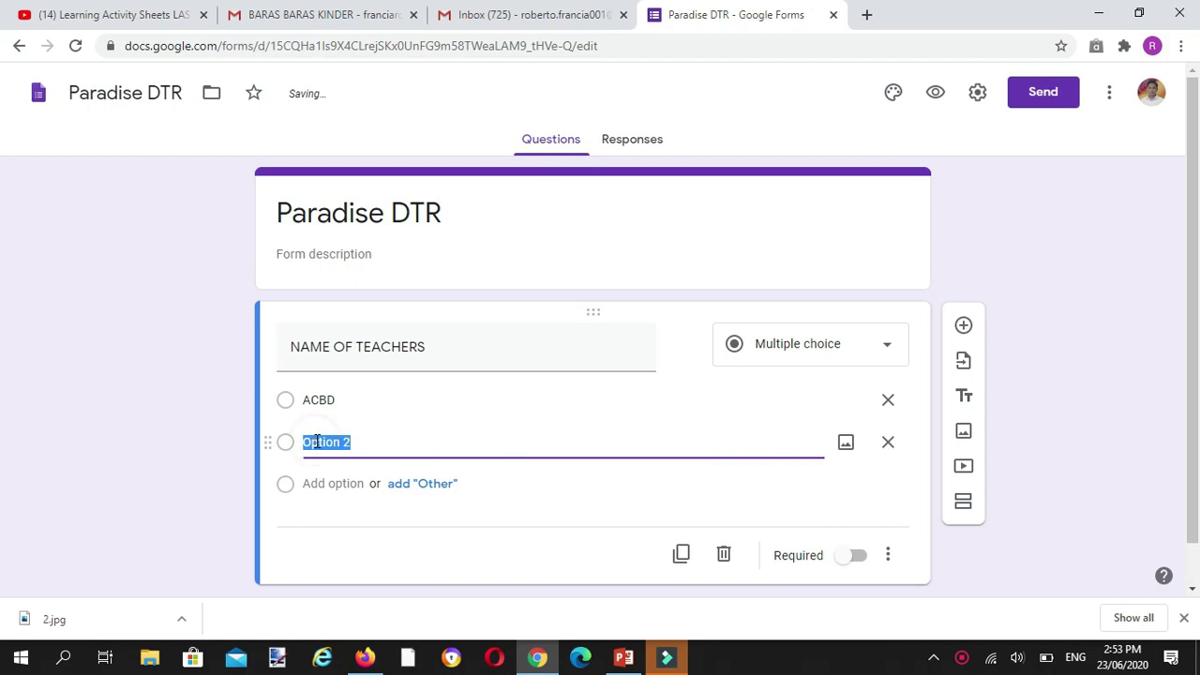
type("PEDRO")
left_click(316, 483)
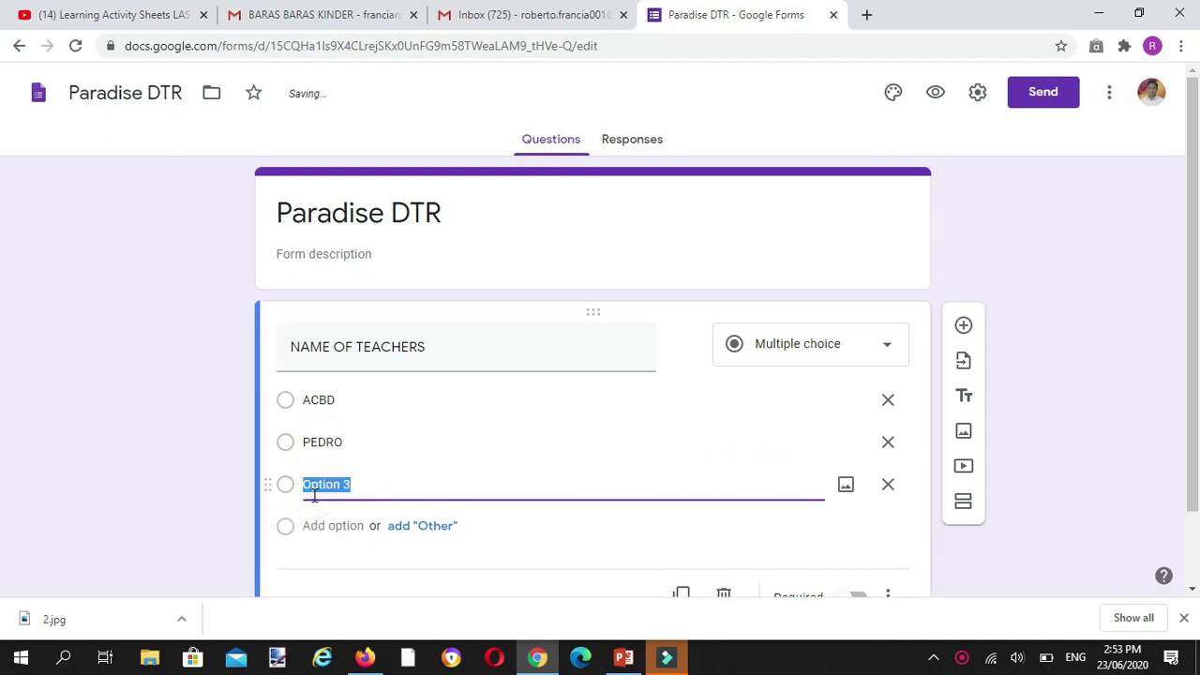
type("LYCA")
Step: Add three more teachers' names as answer options and make the NAME OF TEACHERS question required
left_click(311, 526)
type("MYCa")
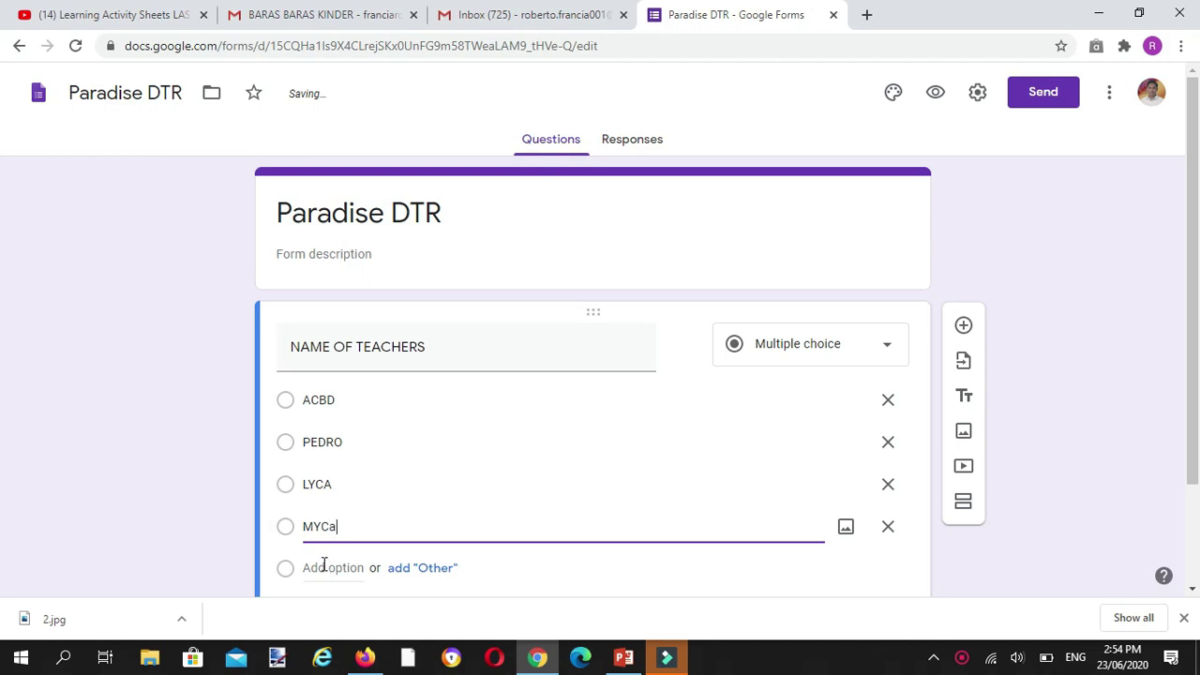
left_click(323, 567)
type("JUAN")
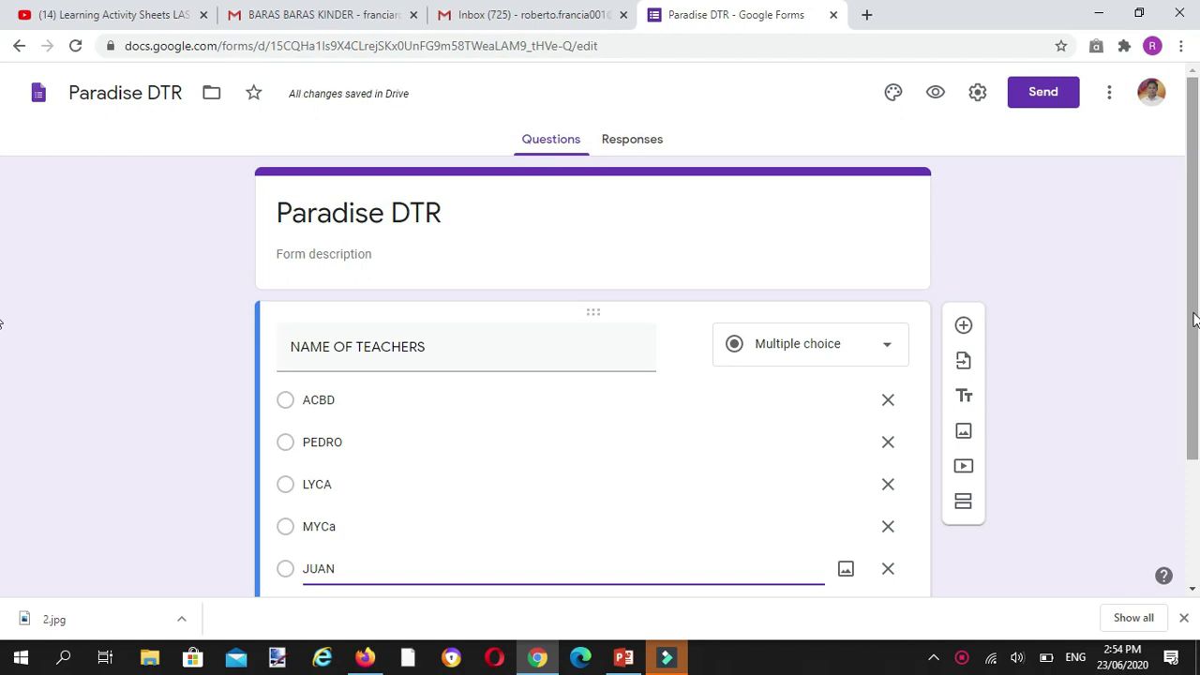
left_click_drag(1193, 320, 1066, 398)
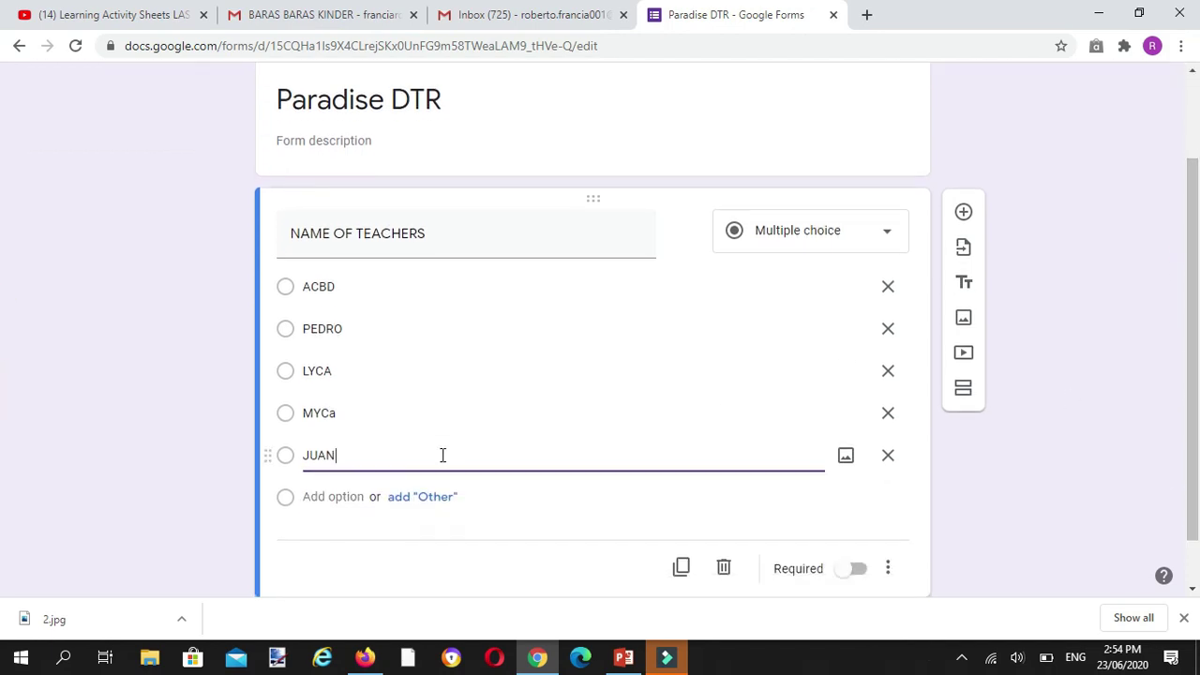
left_click(325, 500)
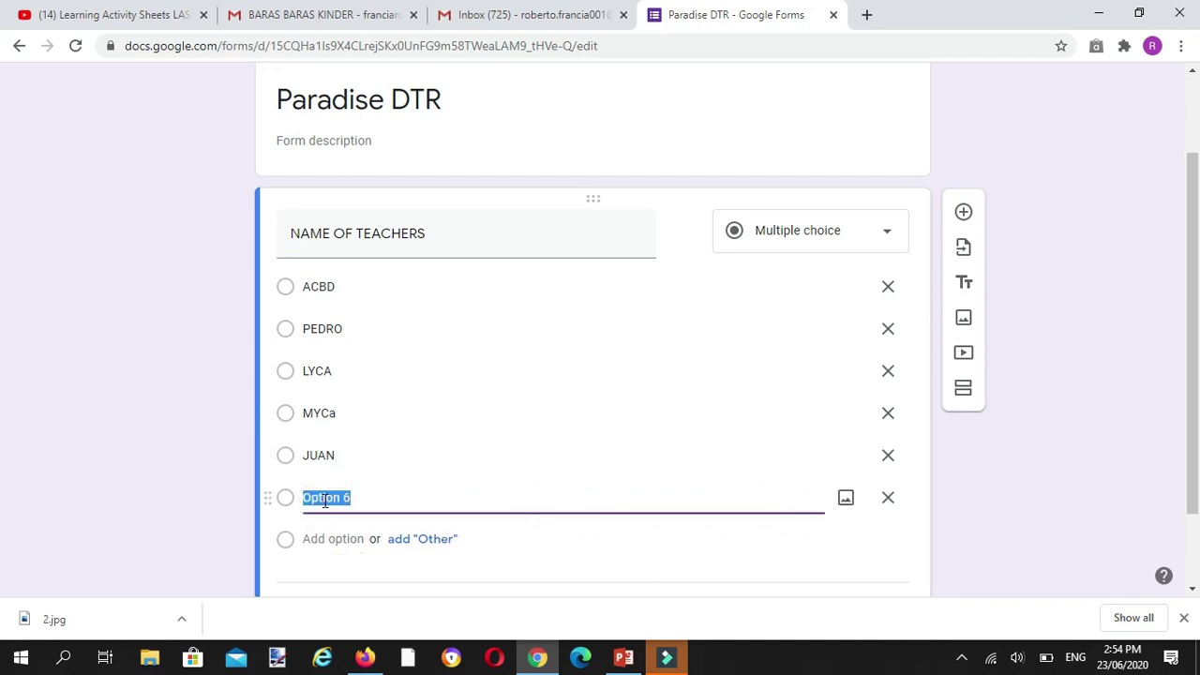
type("MIKO")
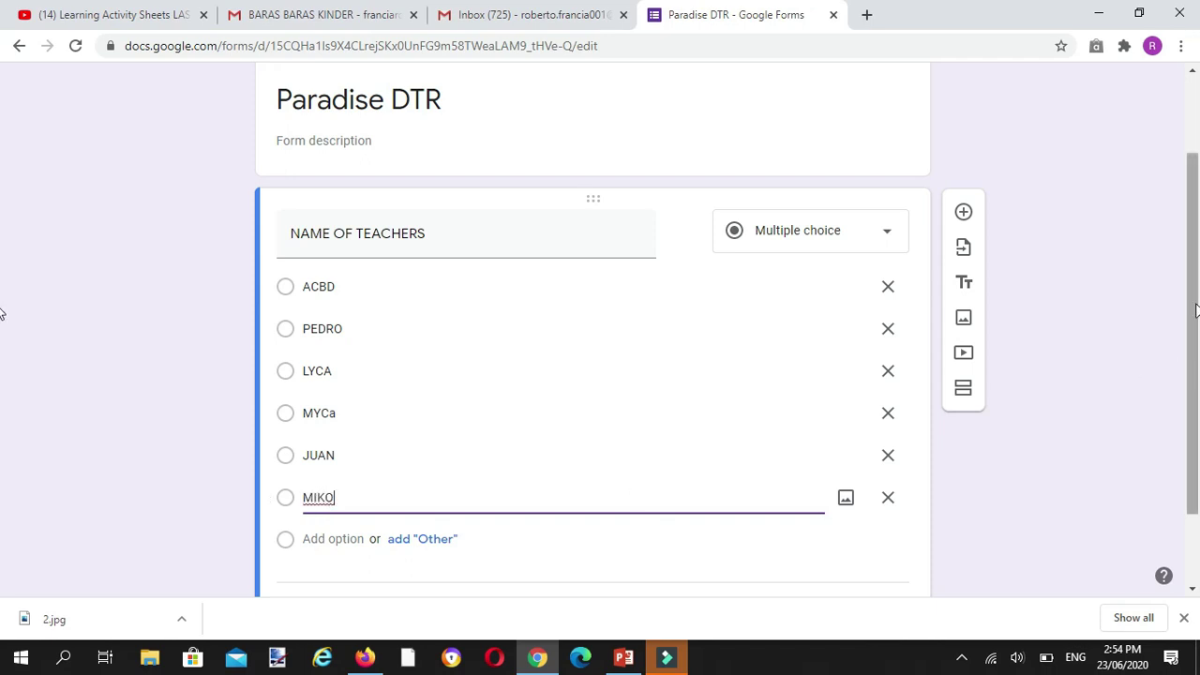
scroll(3, 310, "down", 1)
left_click(855, 514)
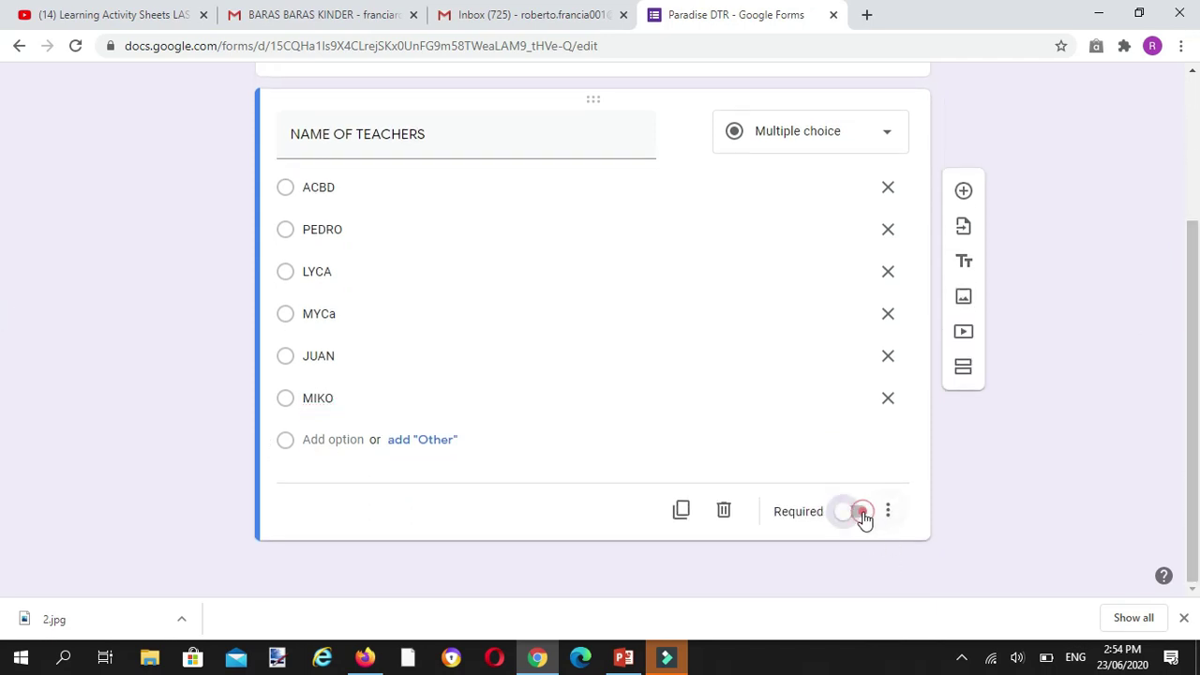
Step: Add a second question titled "TIME" and set its answer type to Multiple choice
left_click(965, 193)
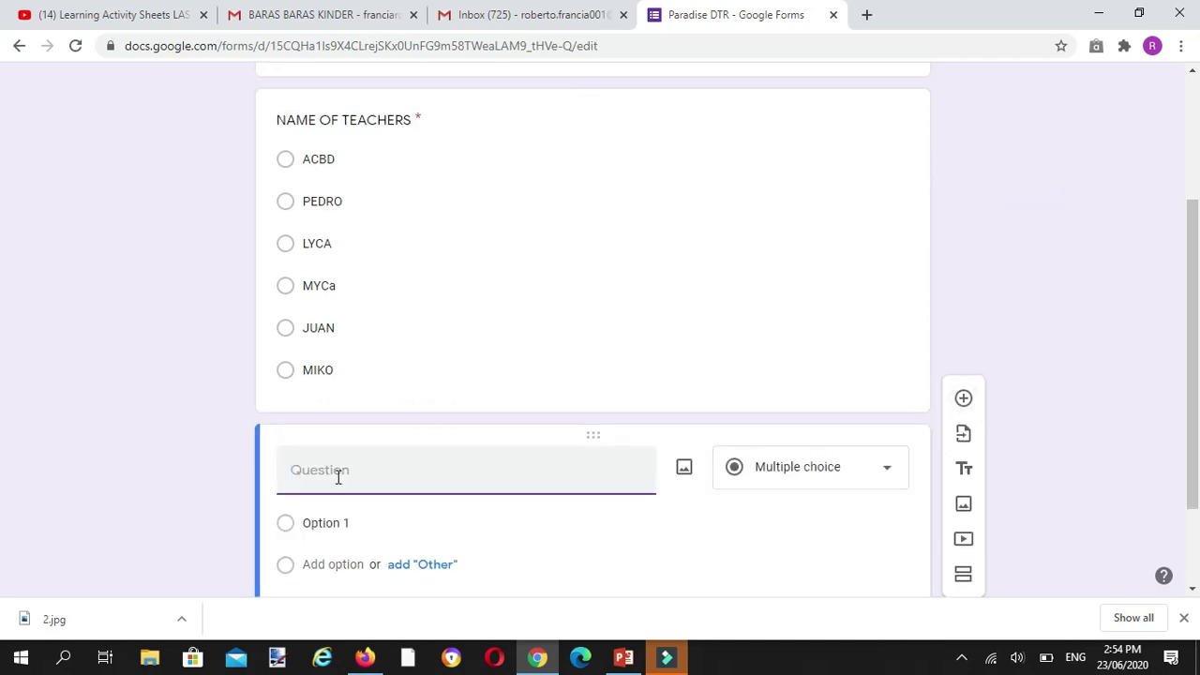
type("TIME")
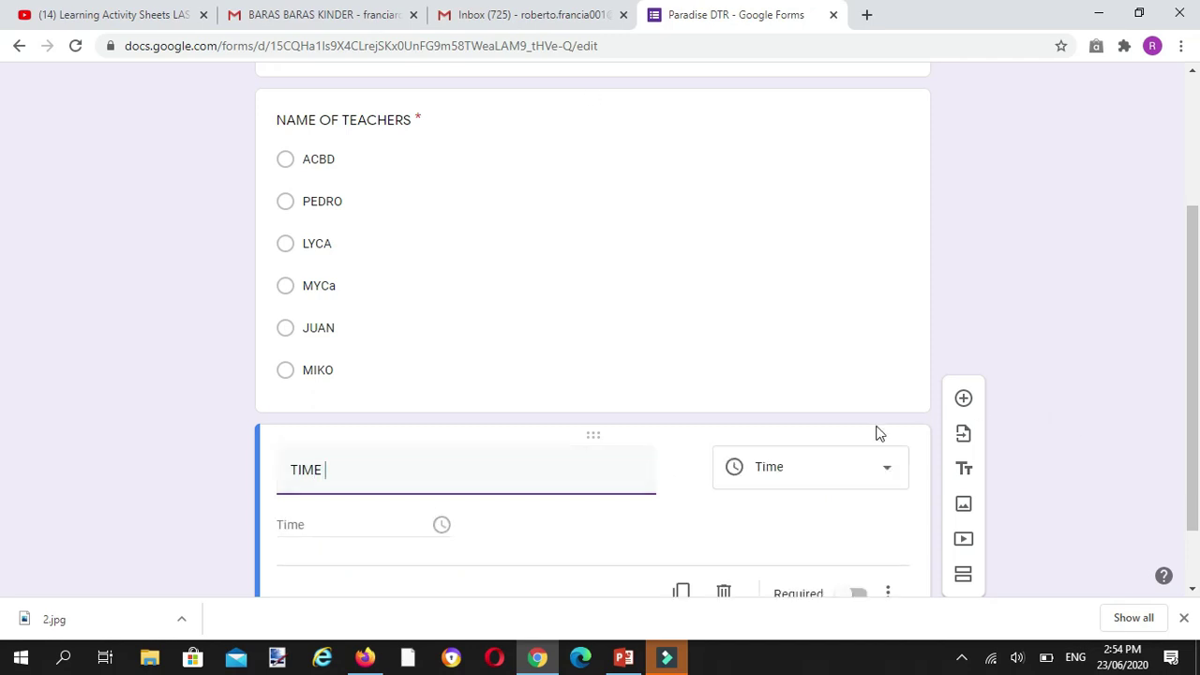
left_click(836, 471)
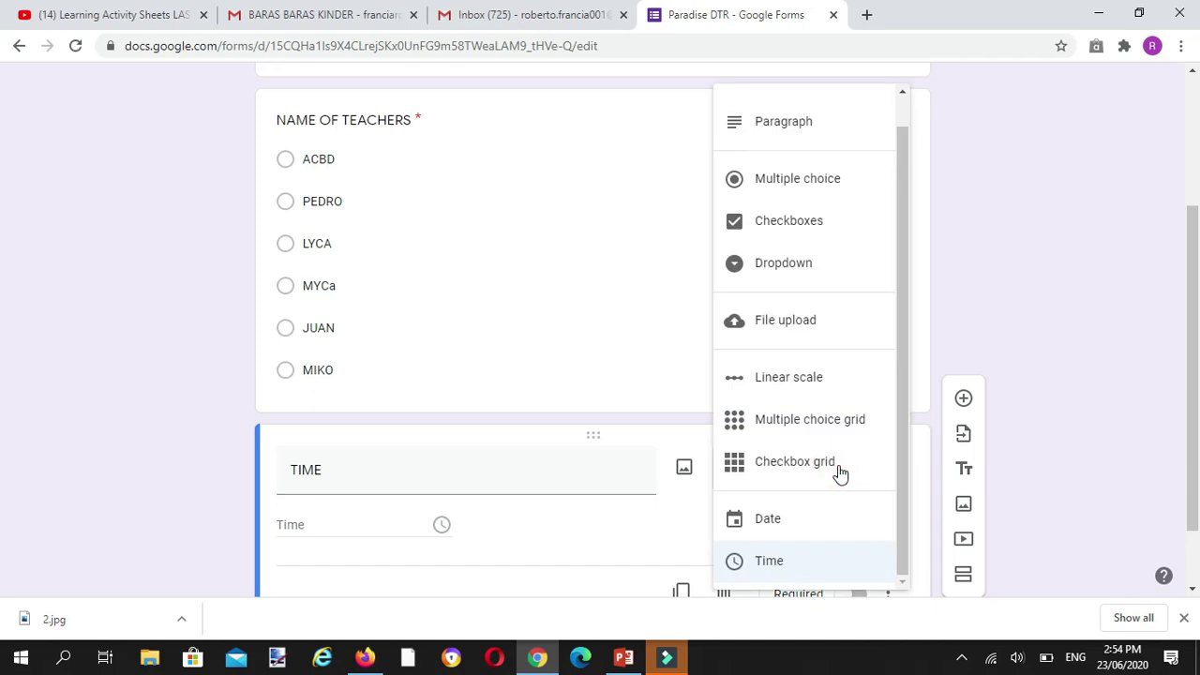
left_click(794, 183)
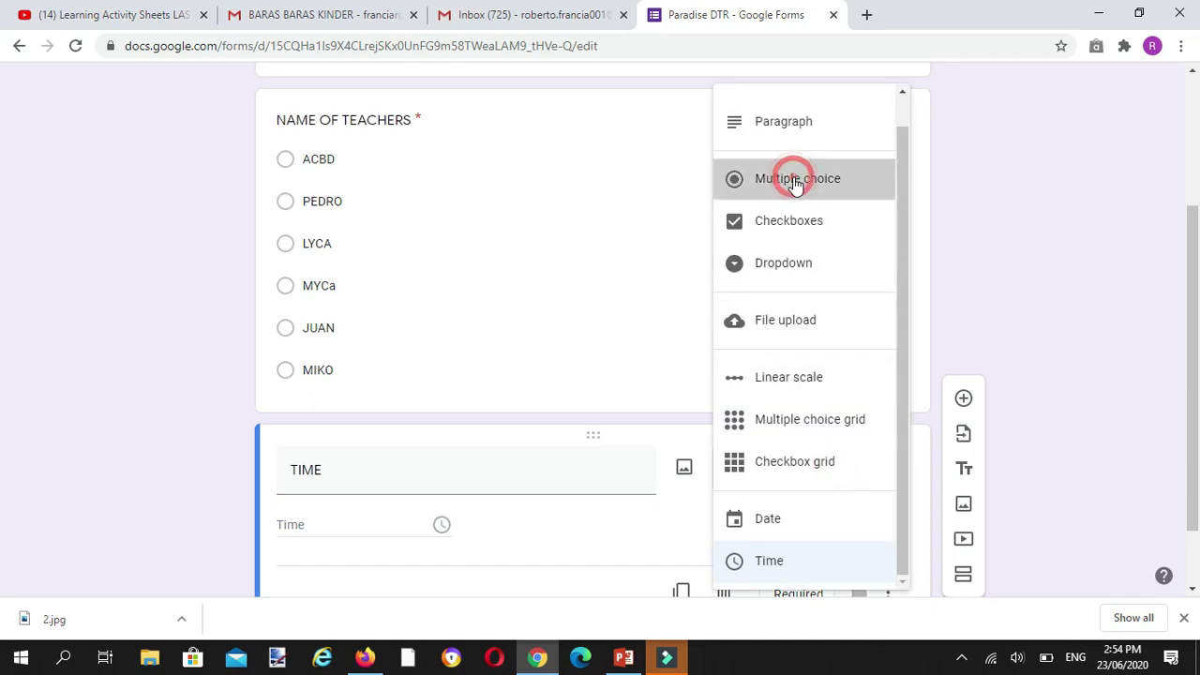
Step: Enter "IN" and "OUT" as the answer options of the TIME question and make it required
left_click(330, 530)
type("IN")
left_click(321, 563)
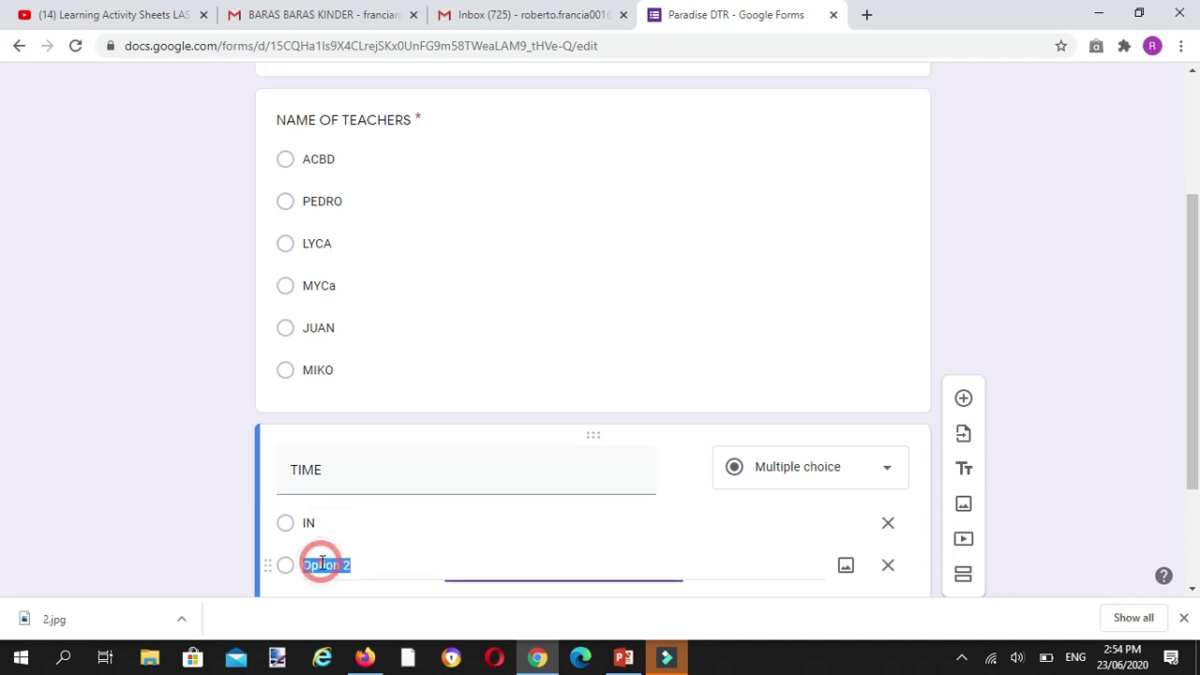
type("OUT")
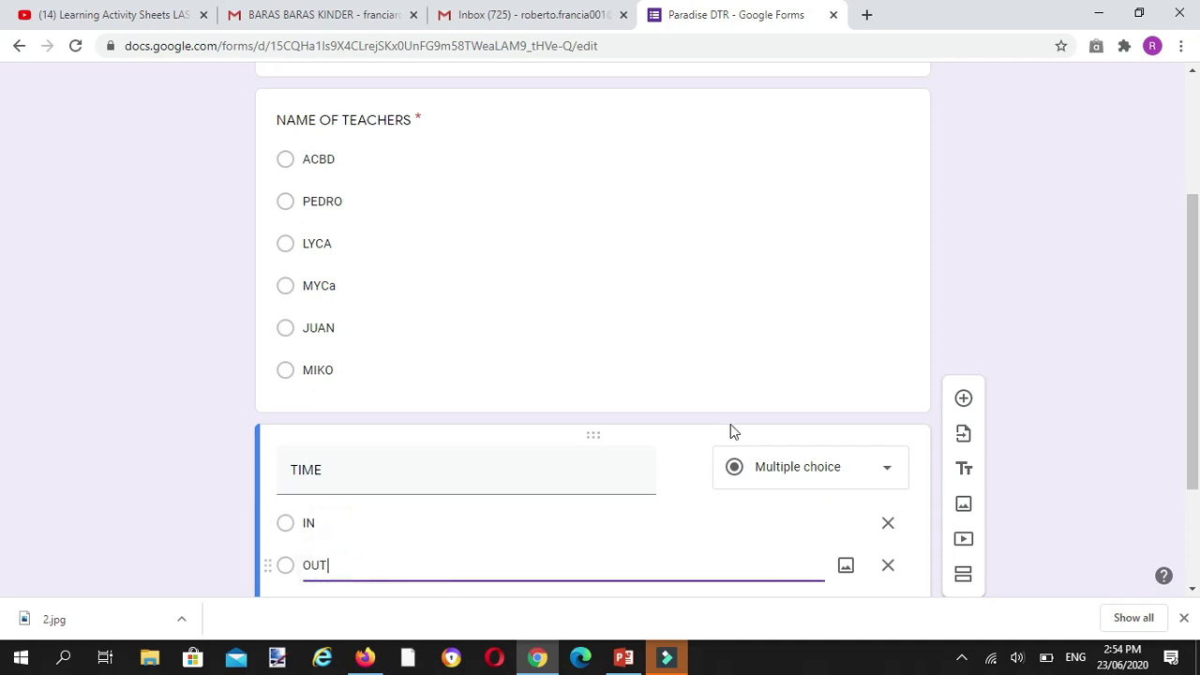
left_click_drag(1192, 330, 1195, 428)
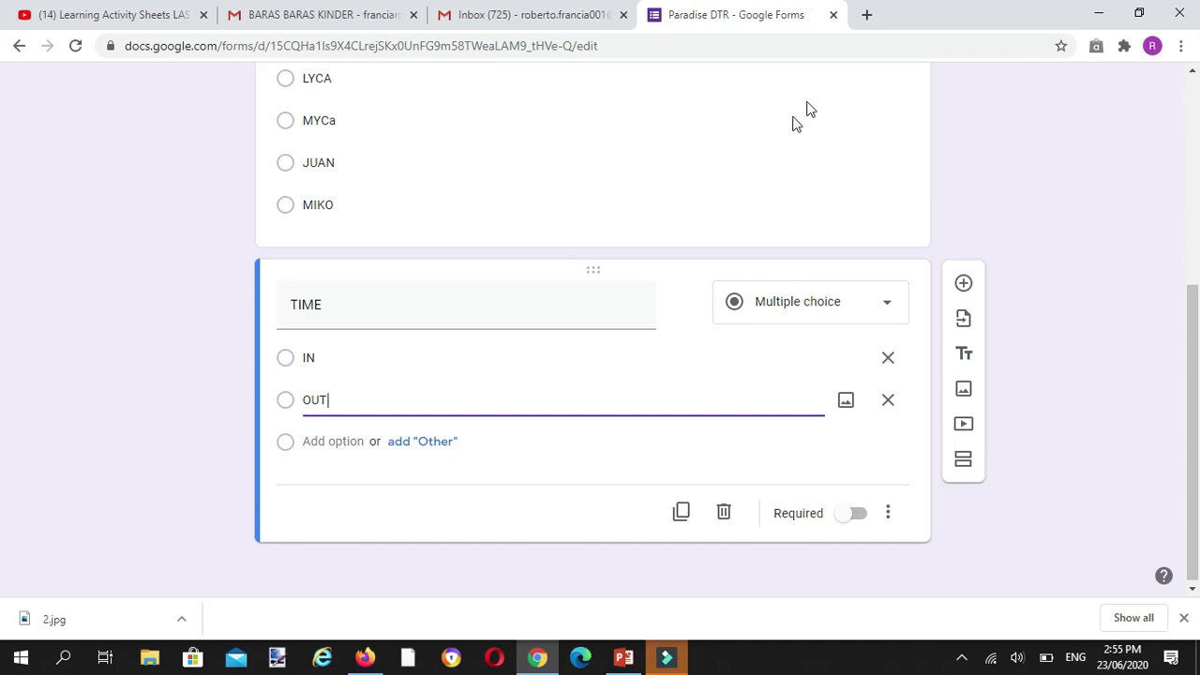
left_click(858, 516)
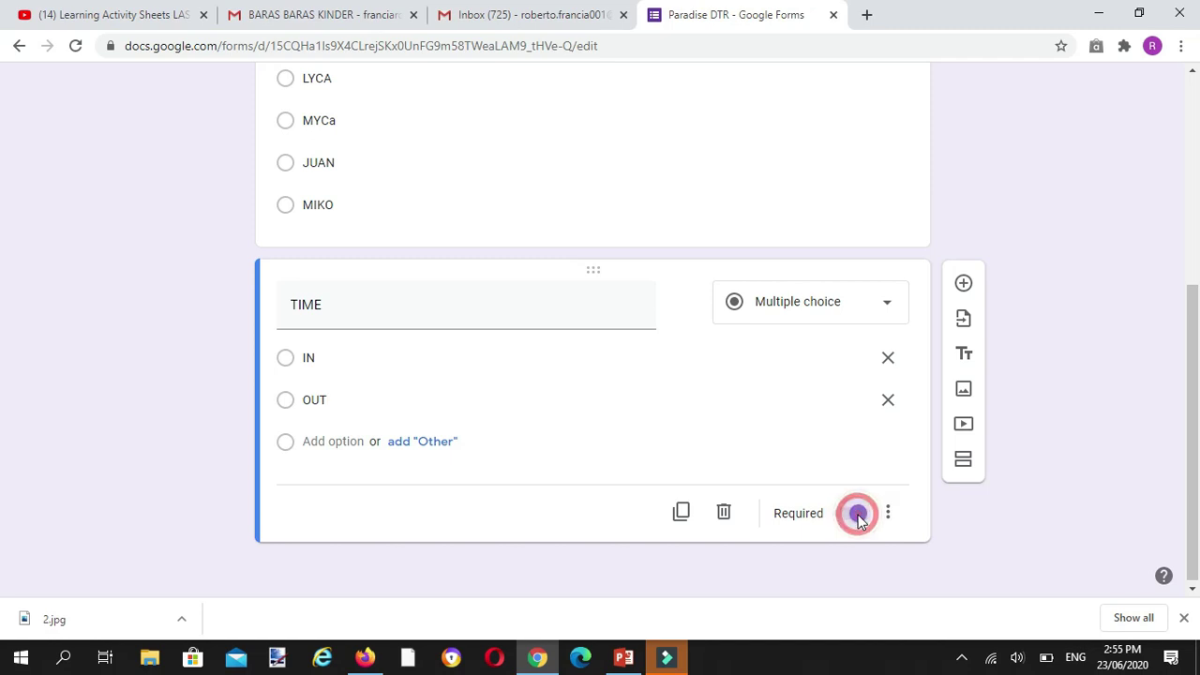
Step: Turn on collecting email addresses in the form's general settings, check the presentation and quiz options, and save the settings
left_click_drag(1194, 429, 1198, 172)
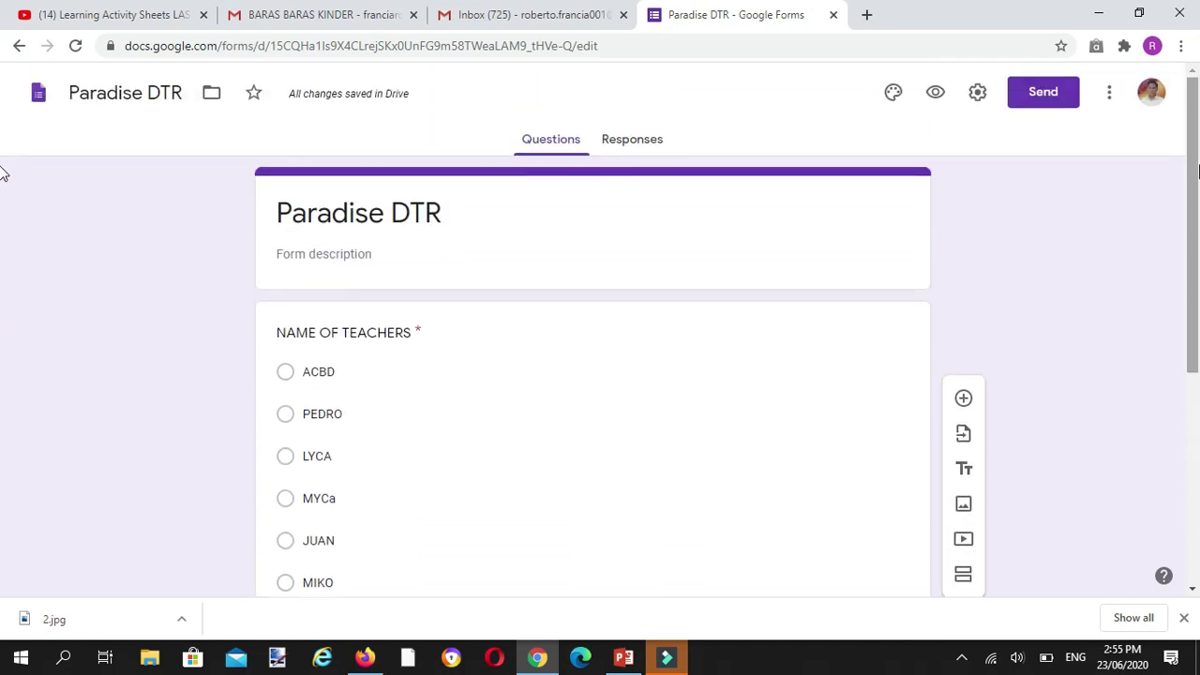
left_click(641, 146)
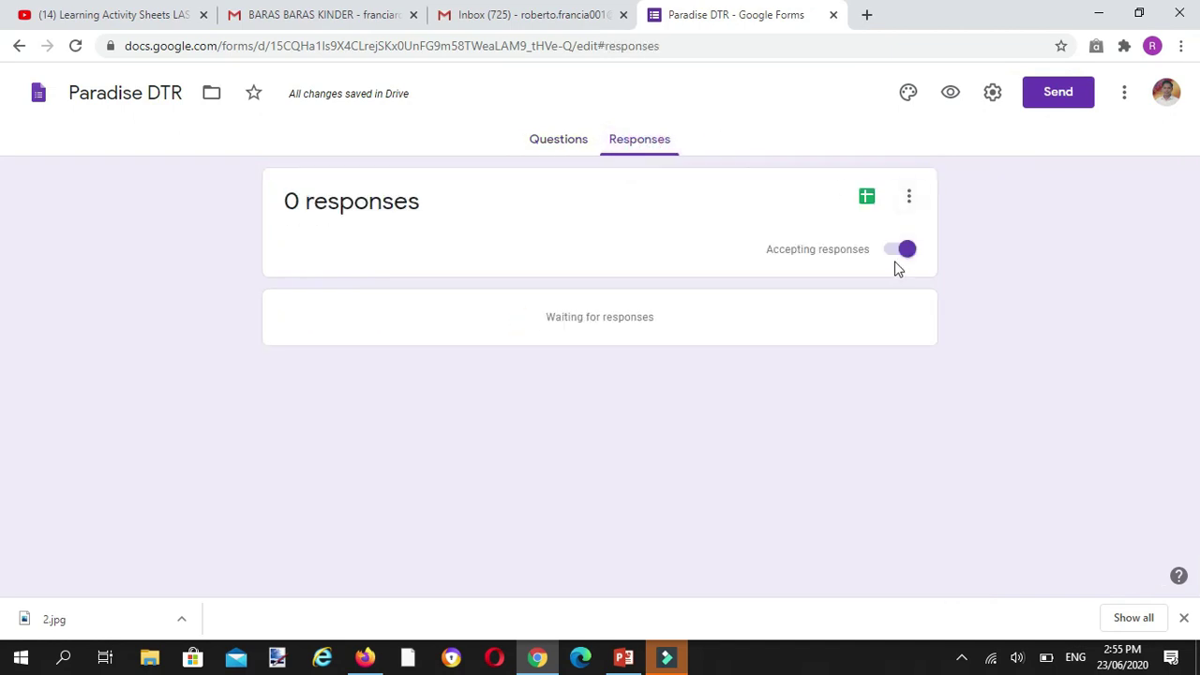
left_click(992, 93)
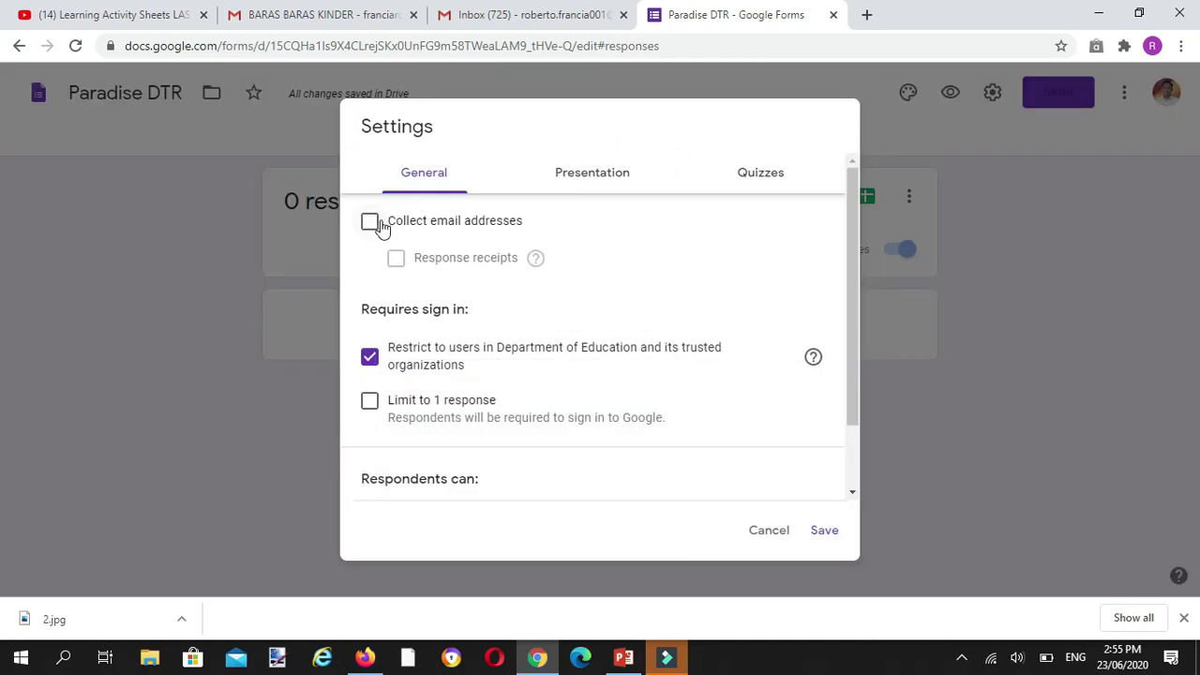
left_click(374, 223)
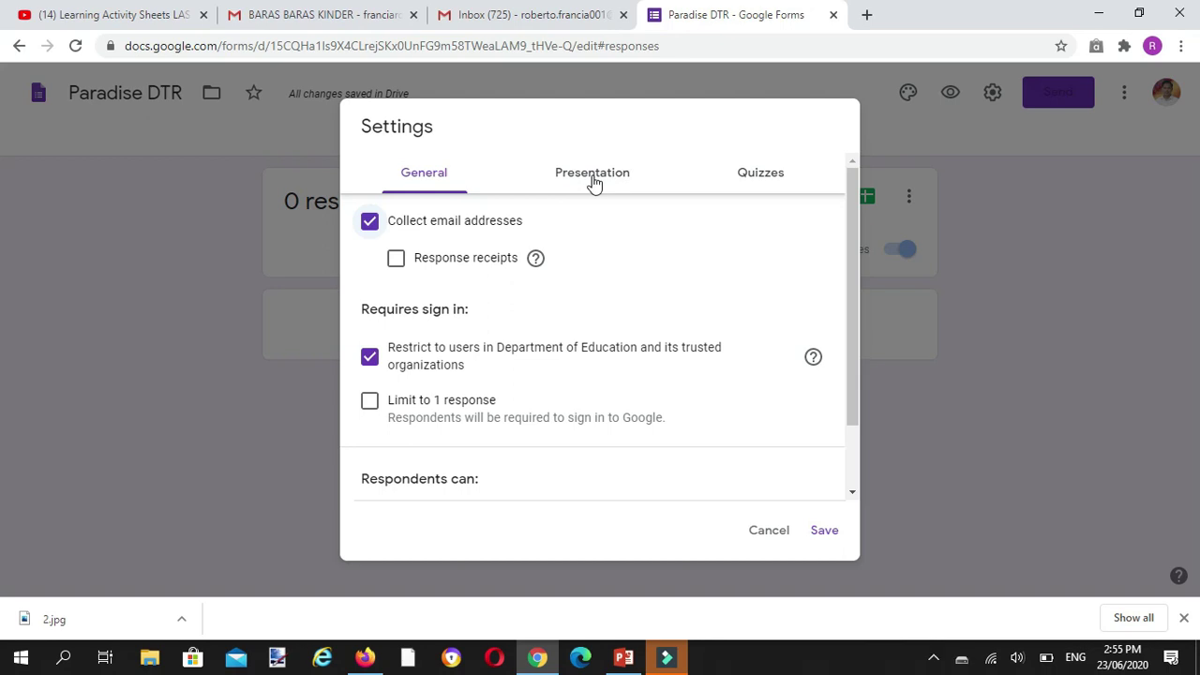
left_click_drag(850, 301, 849, 235)
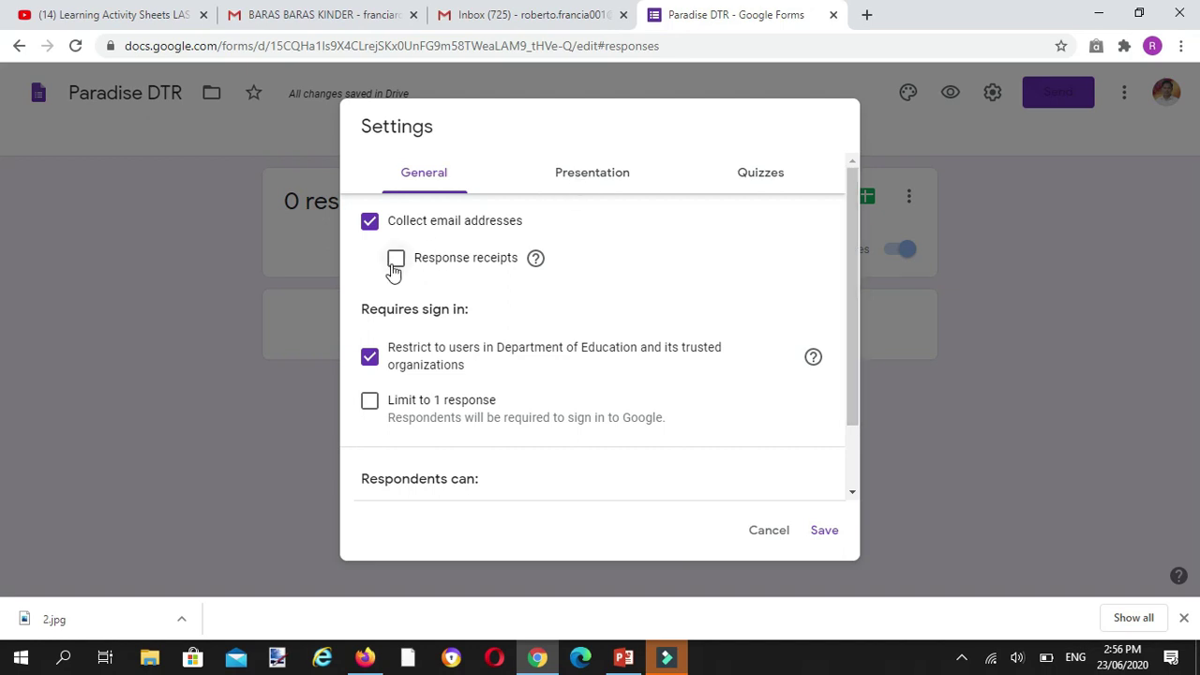
left_click(622, 182)
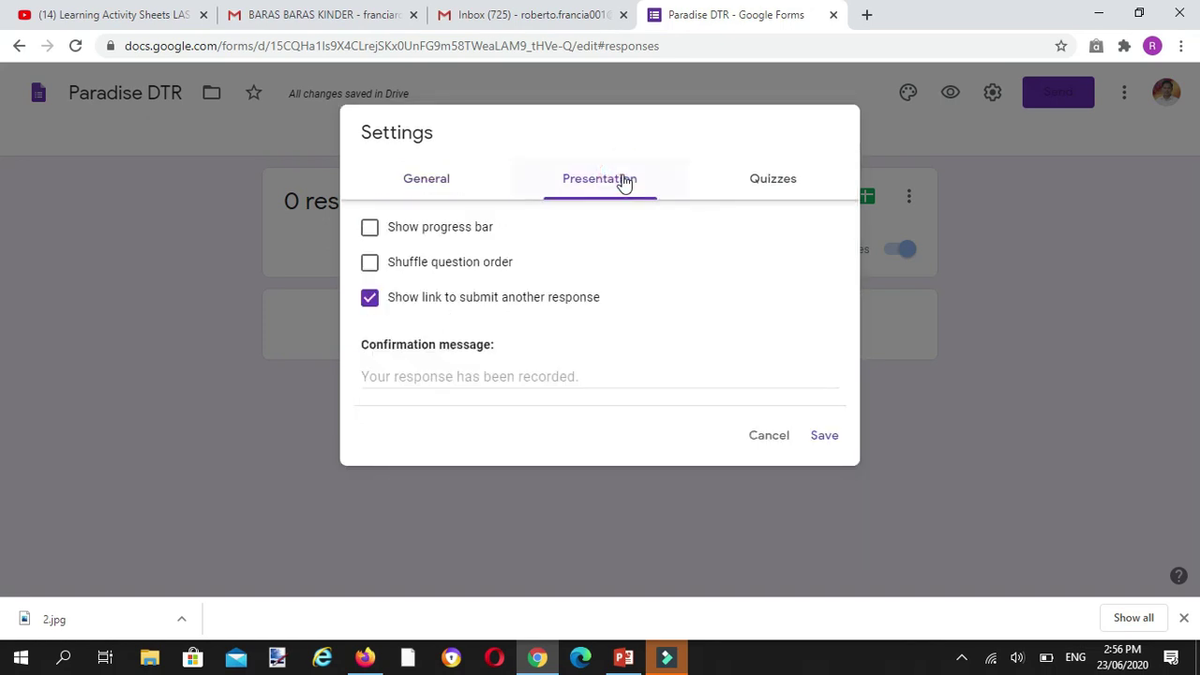
left_click(765, 182)
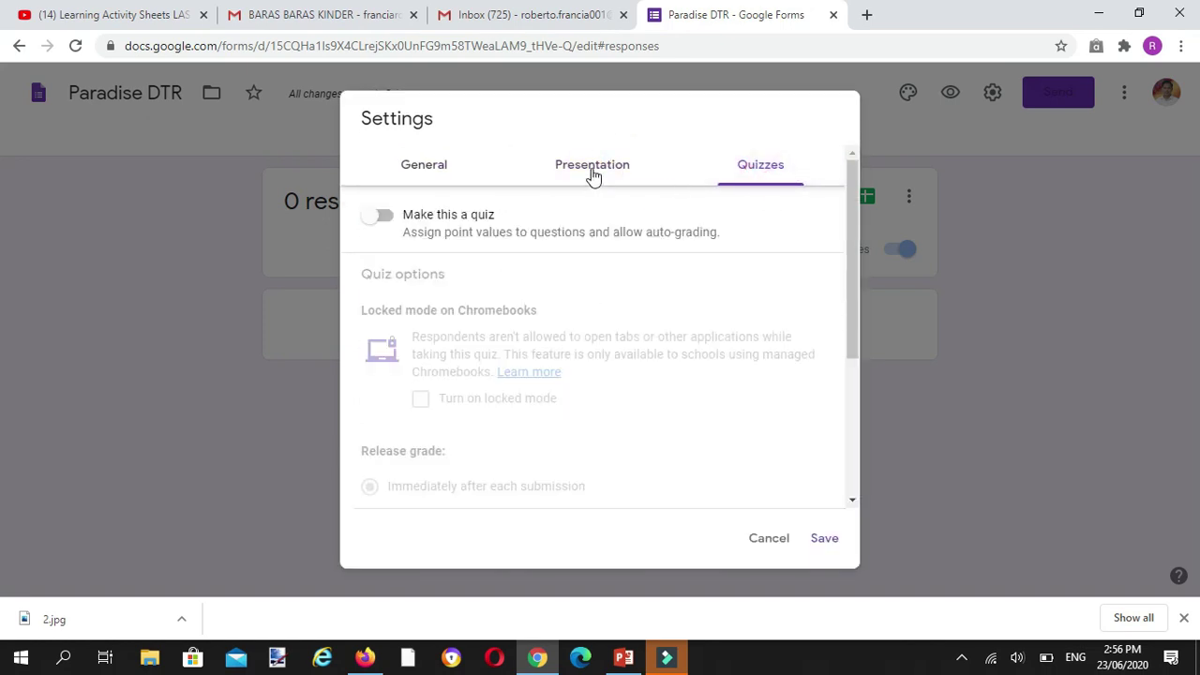
left_click(824, 538)
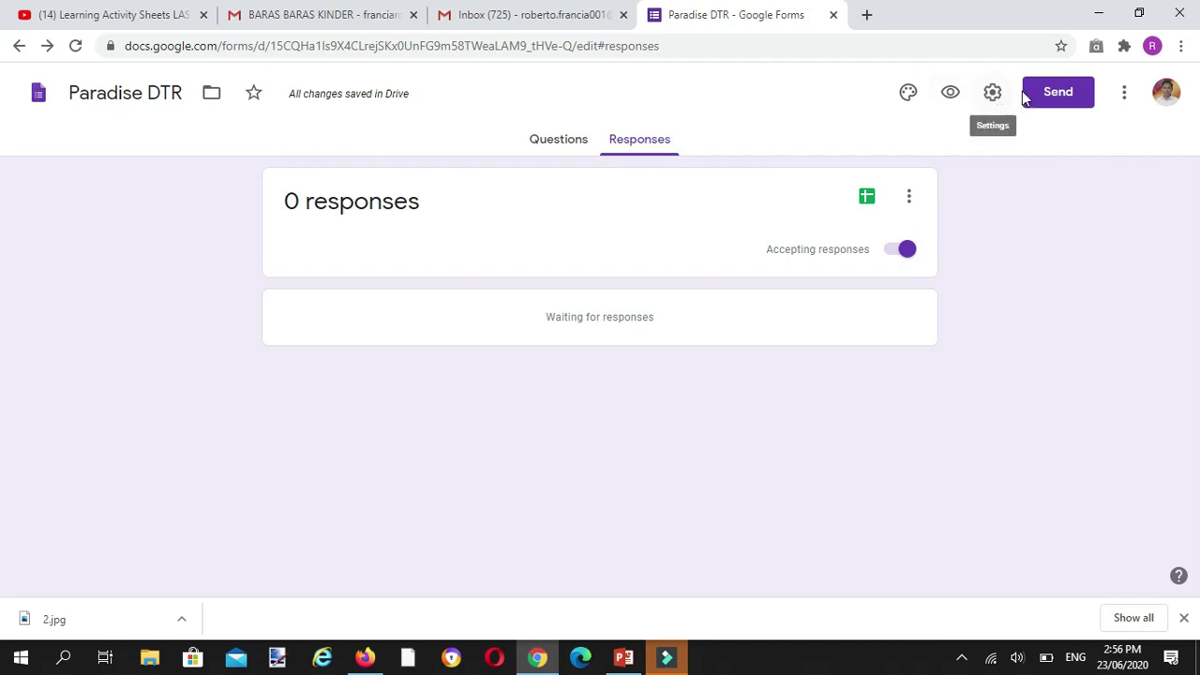
Step: Preview the form as respondents see it, look through its questions, and close the preview
left_click(952, 92)
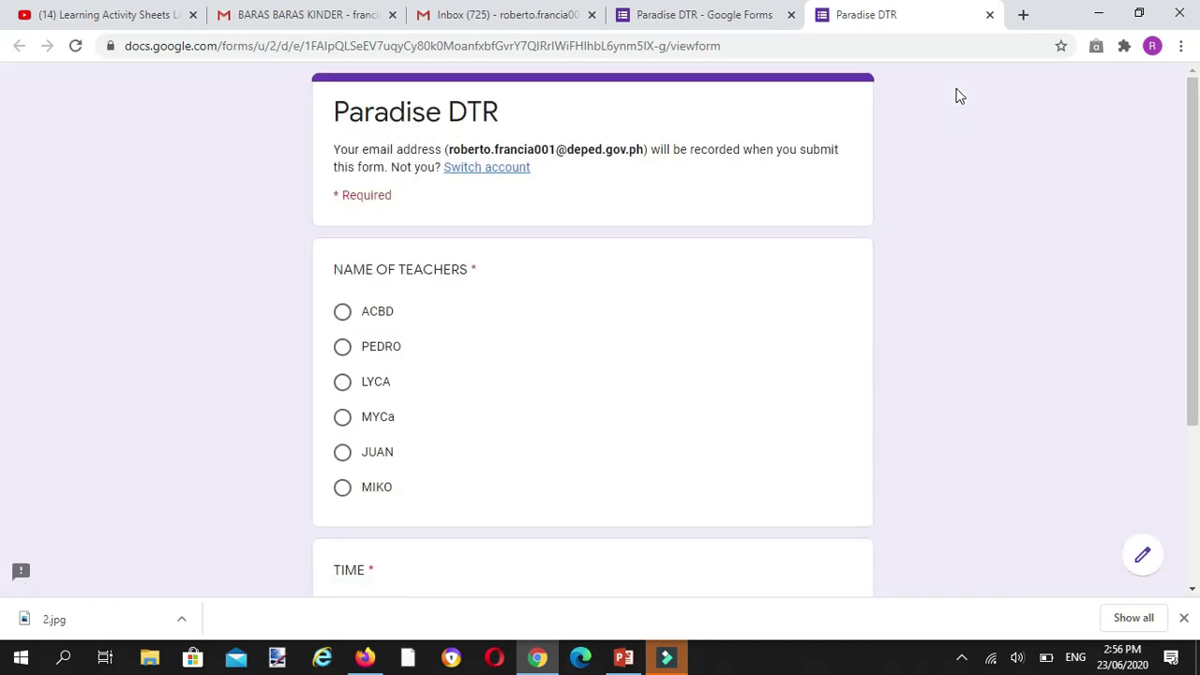
left_click(1192, 174)
left_click_drag(1196, 208, 1192, 160)
left_click(991, 21)
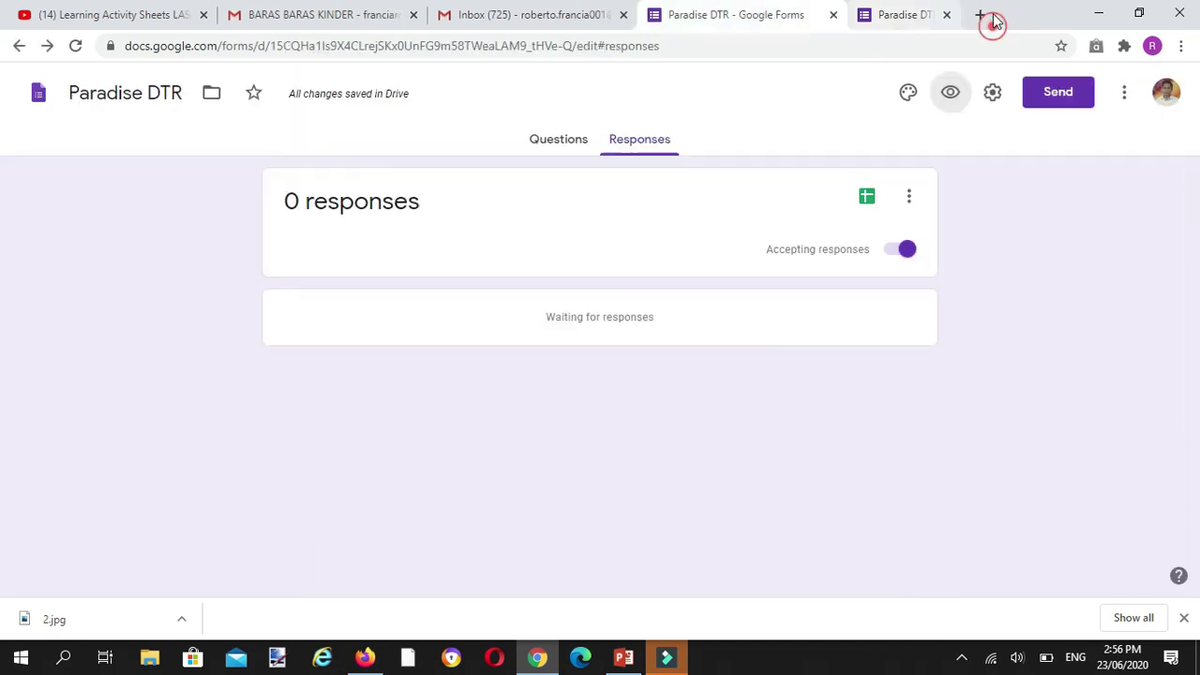
Step: Generate a shortened URL for sending the form and copy the link
left_click(1059, 93)
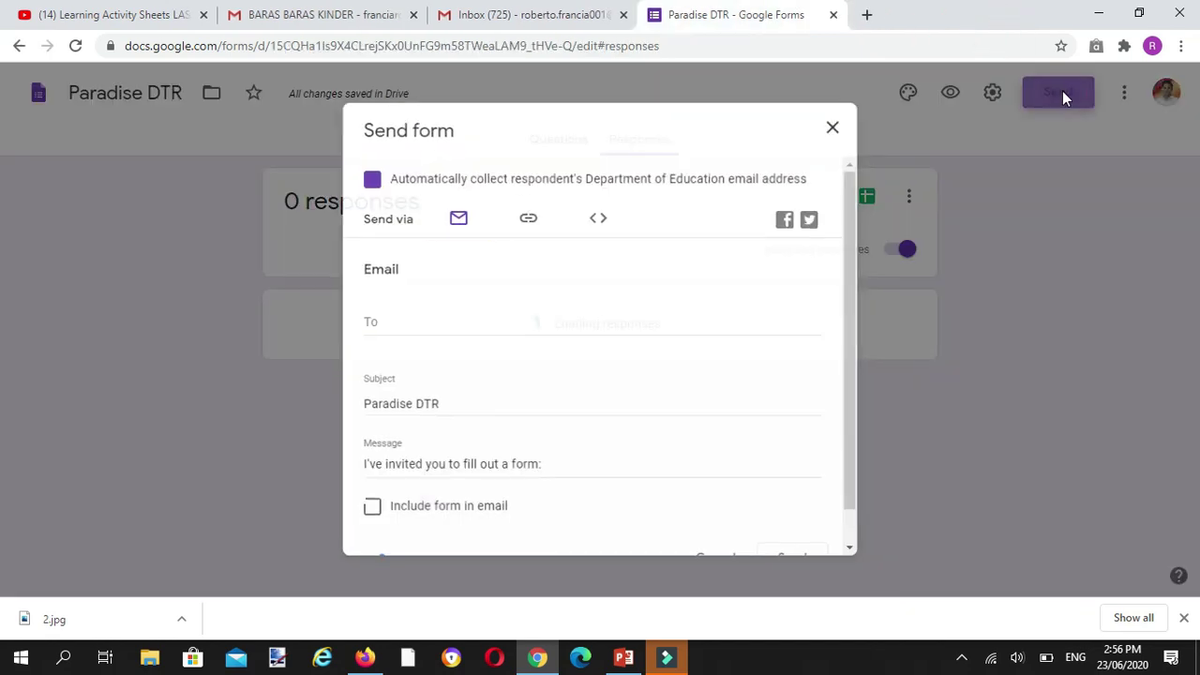
left_click(530, 221)
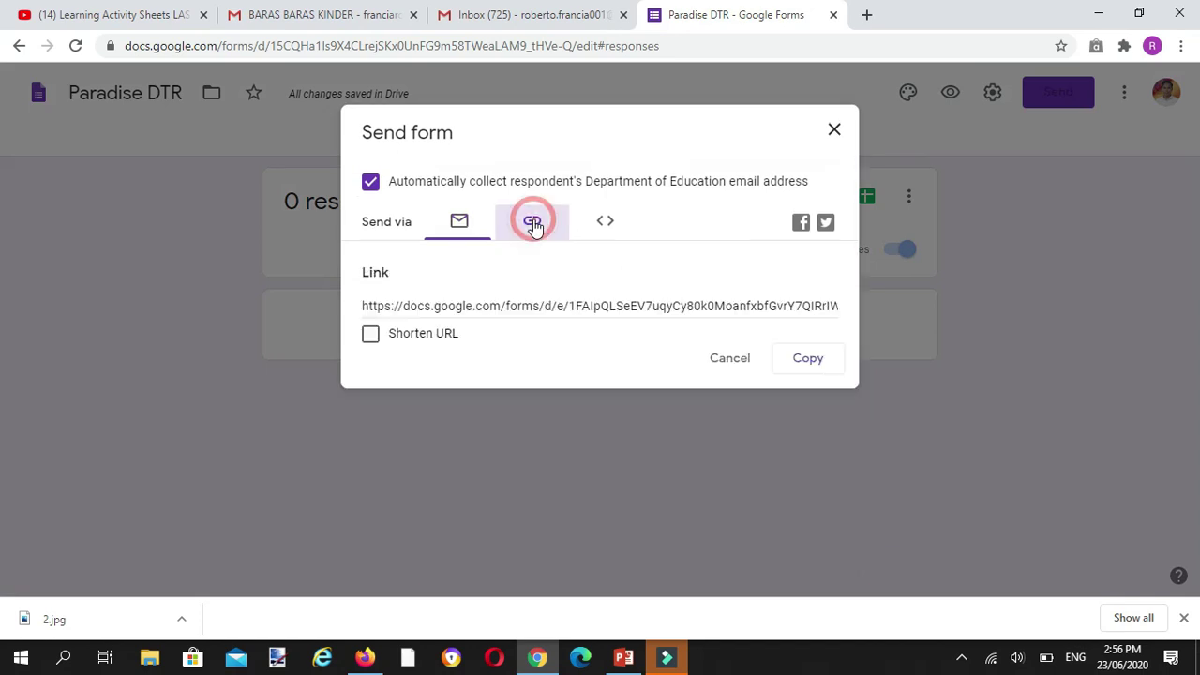
left_click(370, 336)
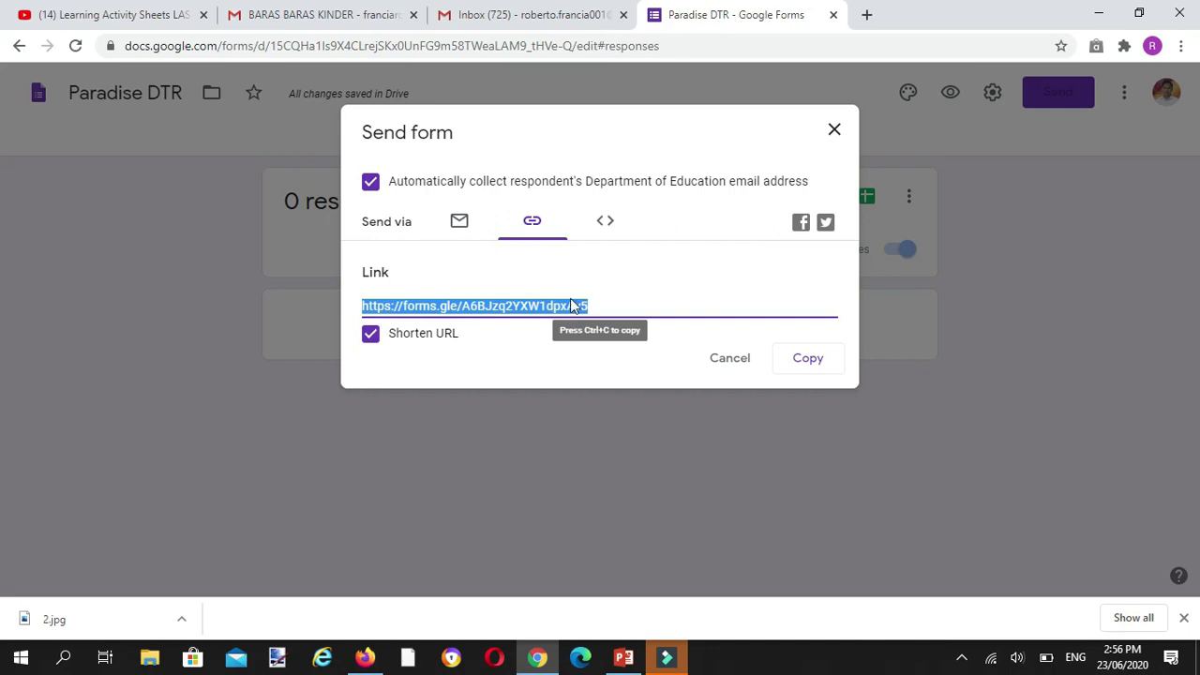
left_click(806, 362)
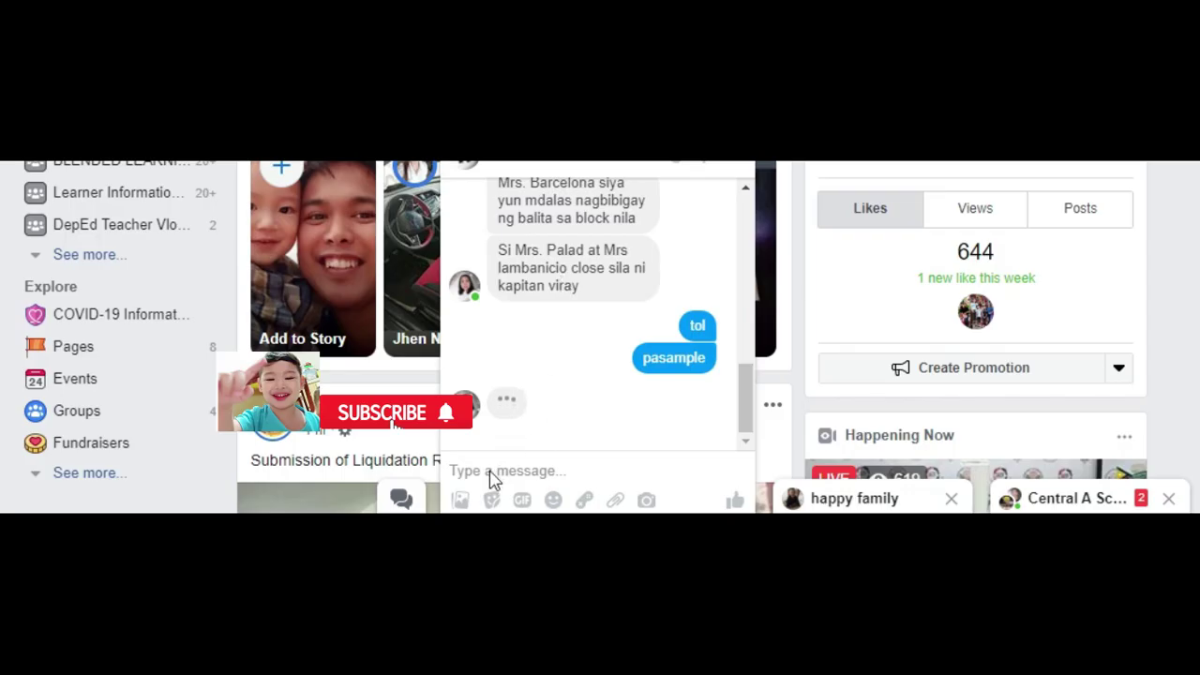
Step: Switch to the Facebook chat and send the copied form link, followed by the message "tol pakisagot sample"
left_click(488, 469)
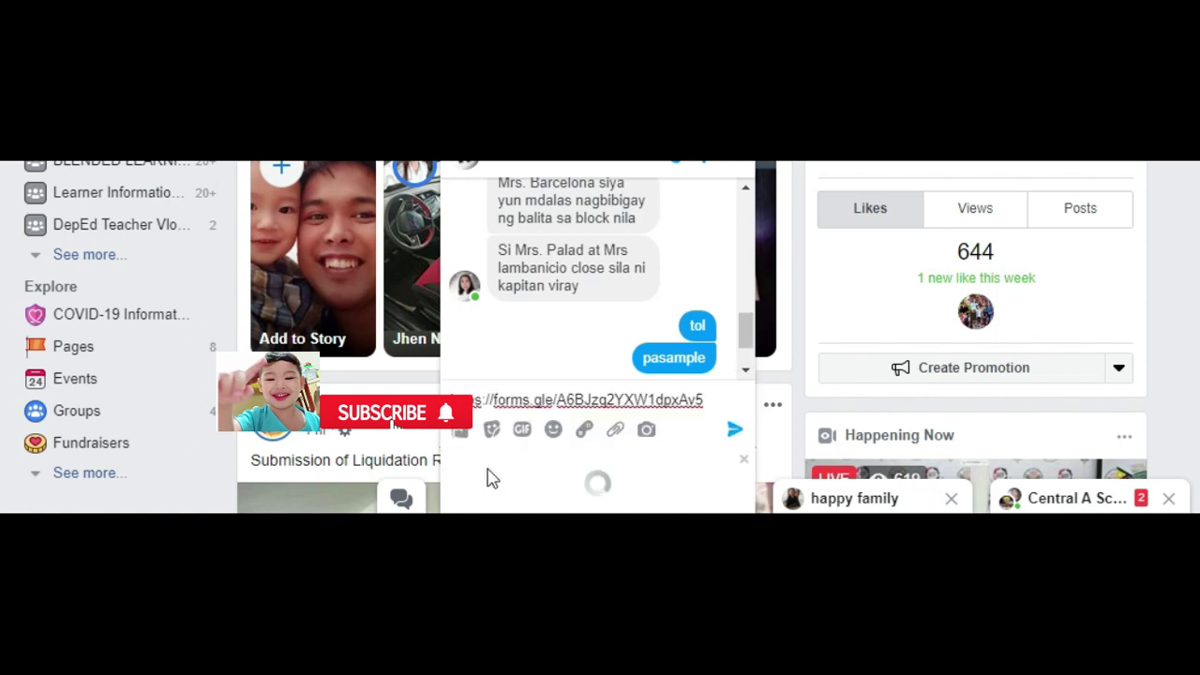
key("Return")
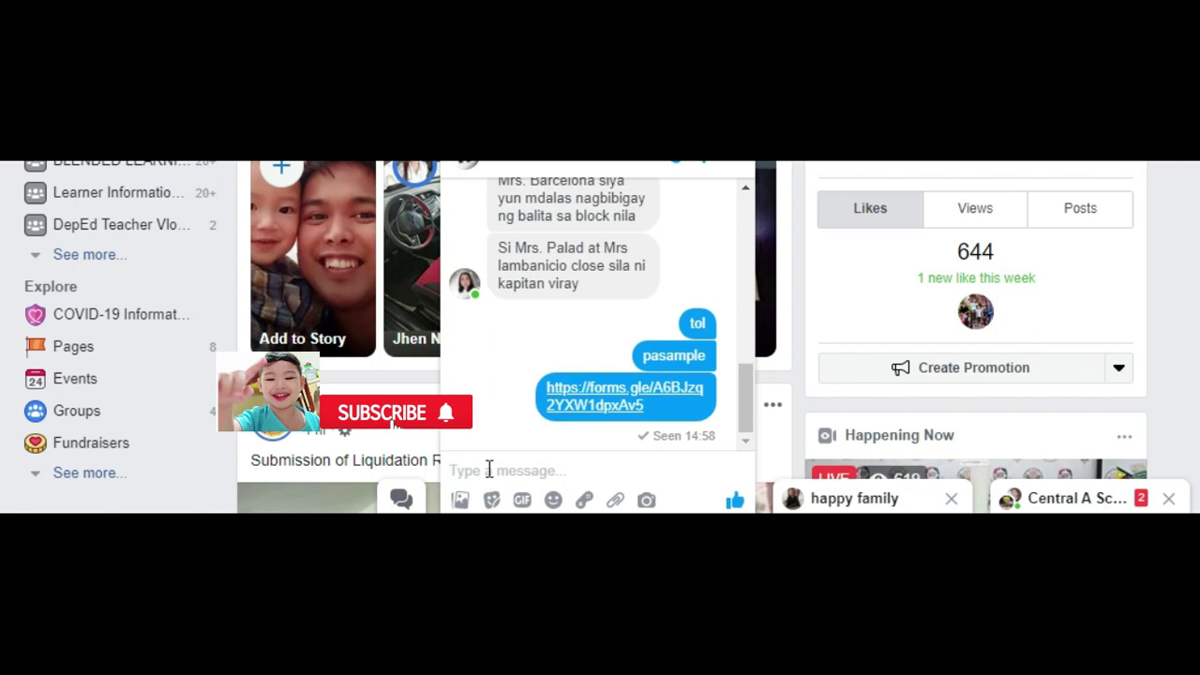
type("tol pakisagot sample")
key("Return")
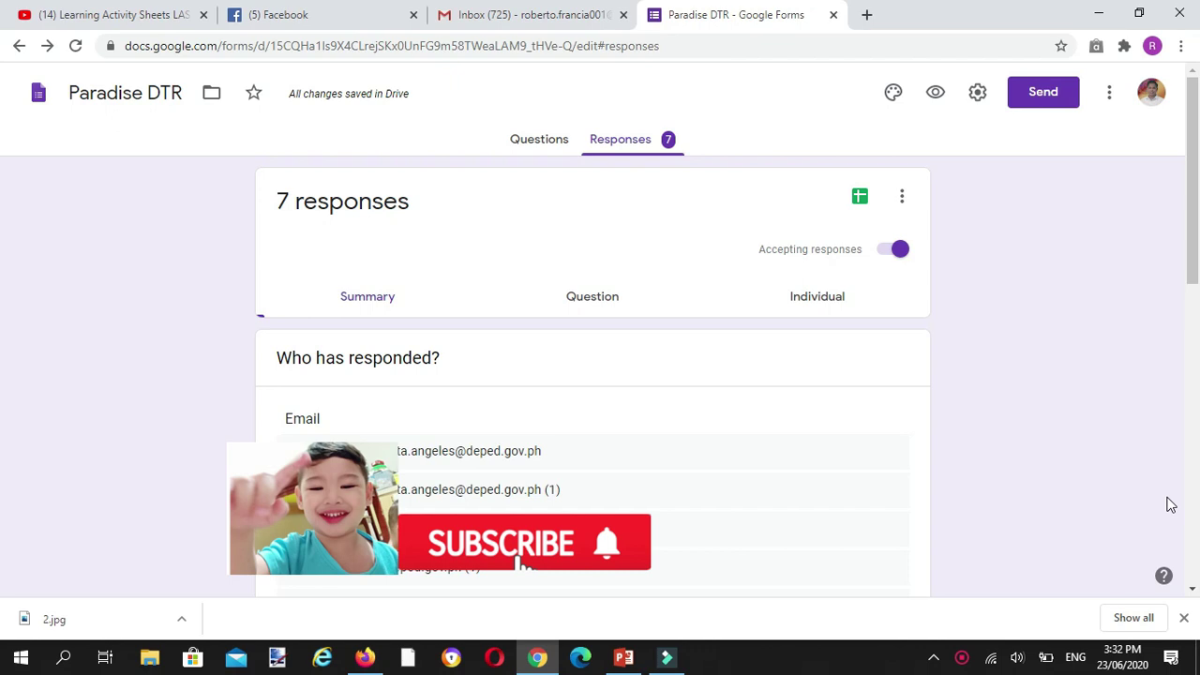
Step: Create a new spreadsheet as the destination for the Paradise DTR form's responses
left_click(860, 199)
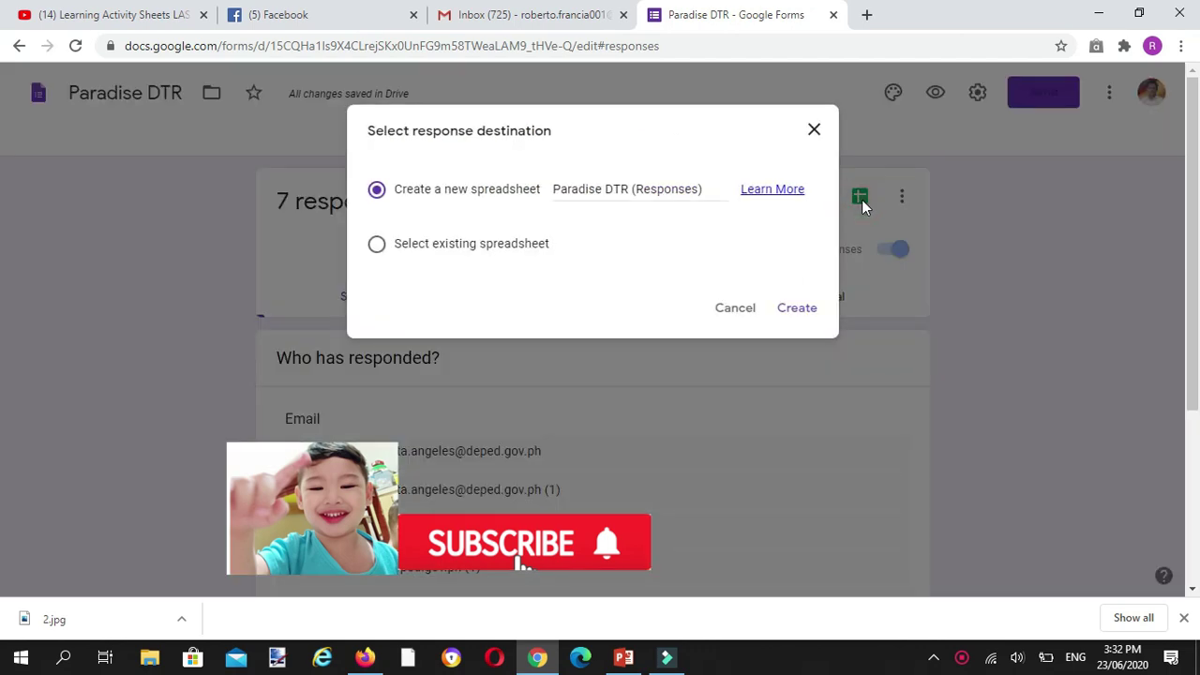
left_click(796, 309)
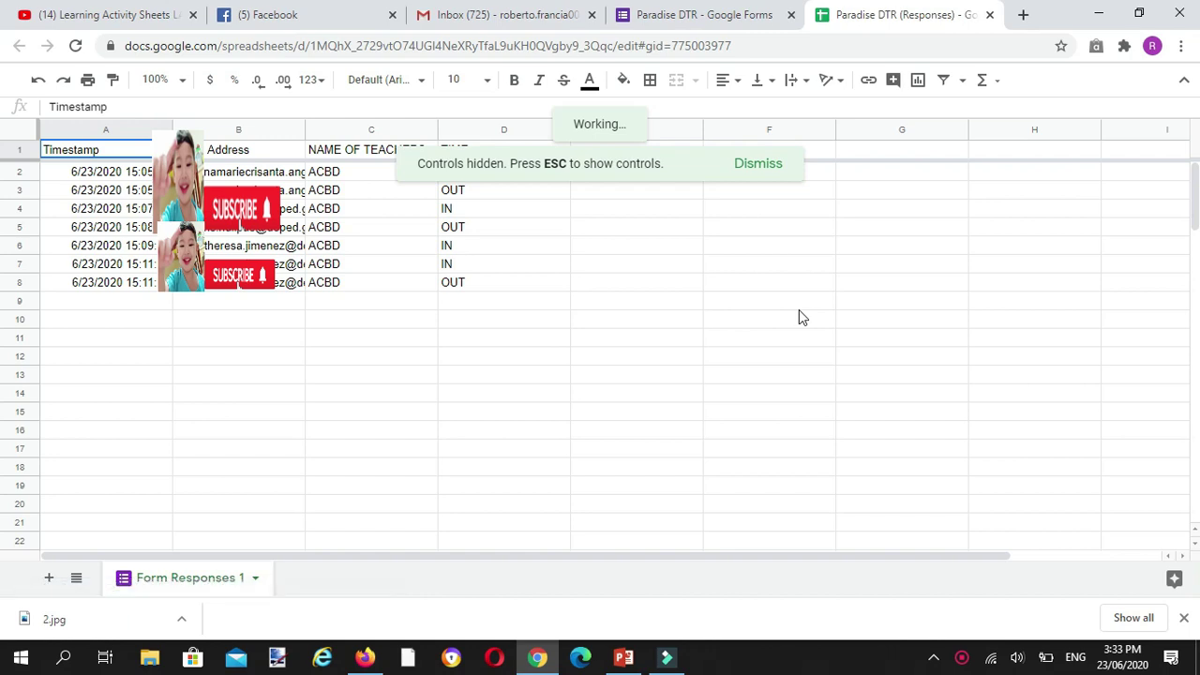
Step: Examine the timestamp, email address, teacher name and TIME entries of the first two responses in the spreadsheet
left_click(116, 174)
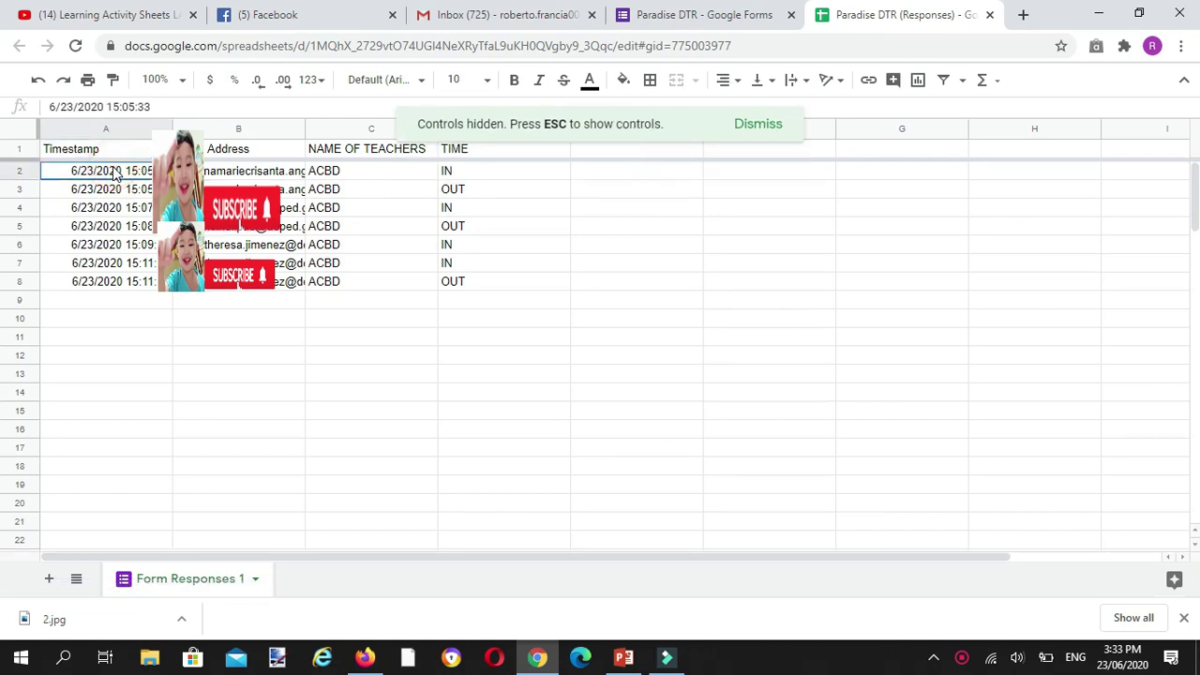
key("ctrl+c")
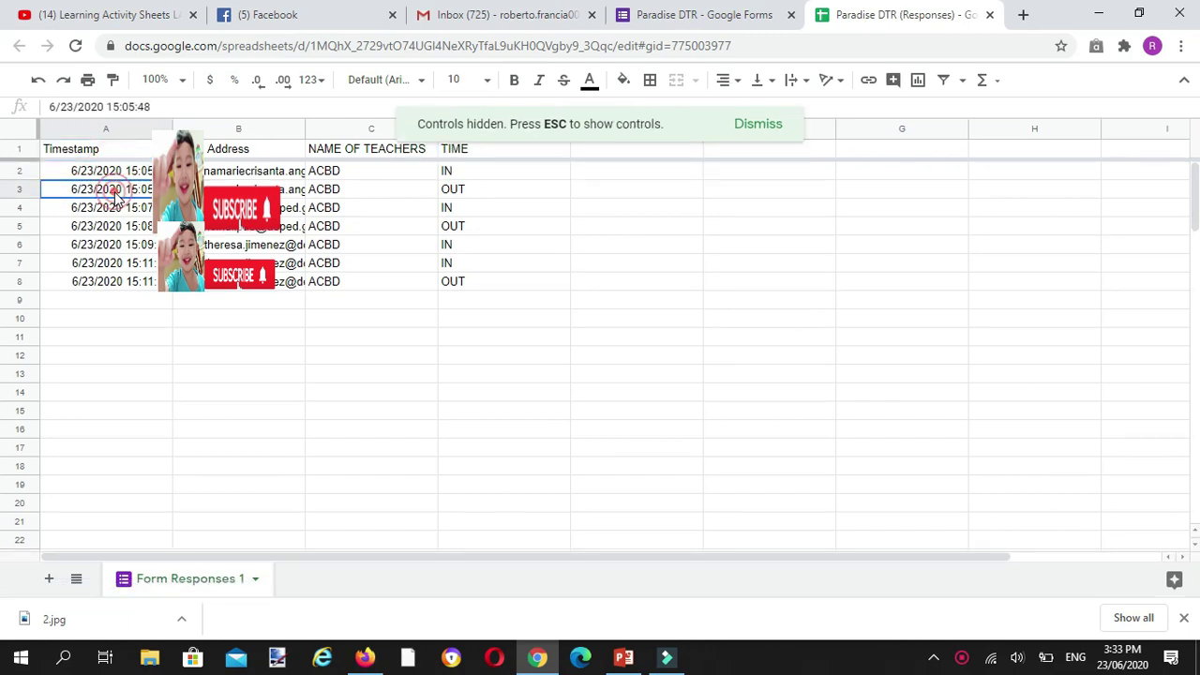
left_click(246, 176)
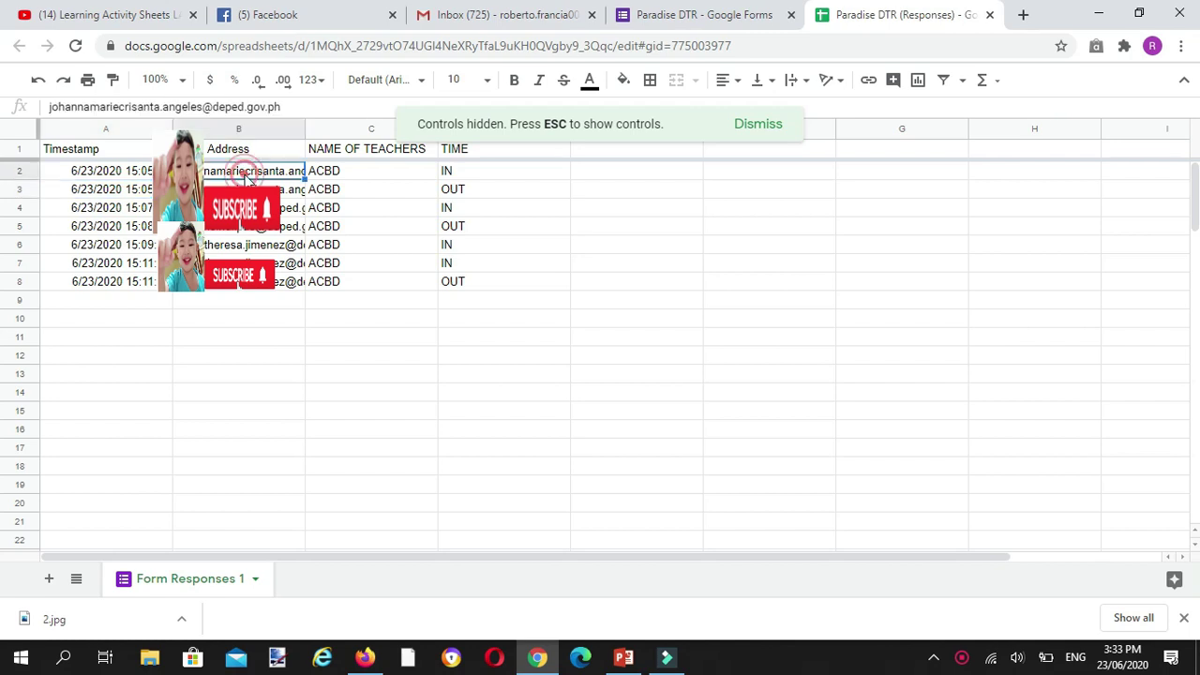
left_click(352, 176)
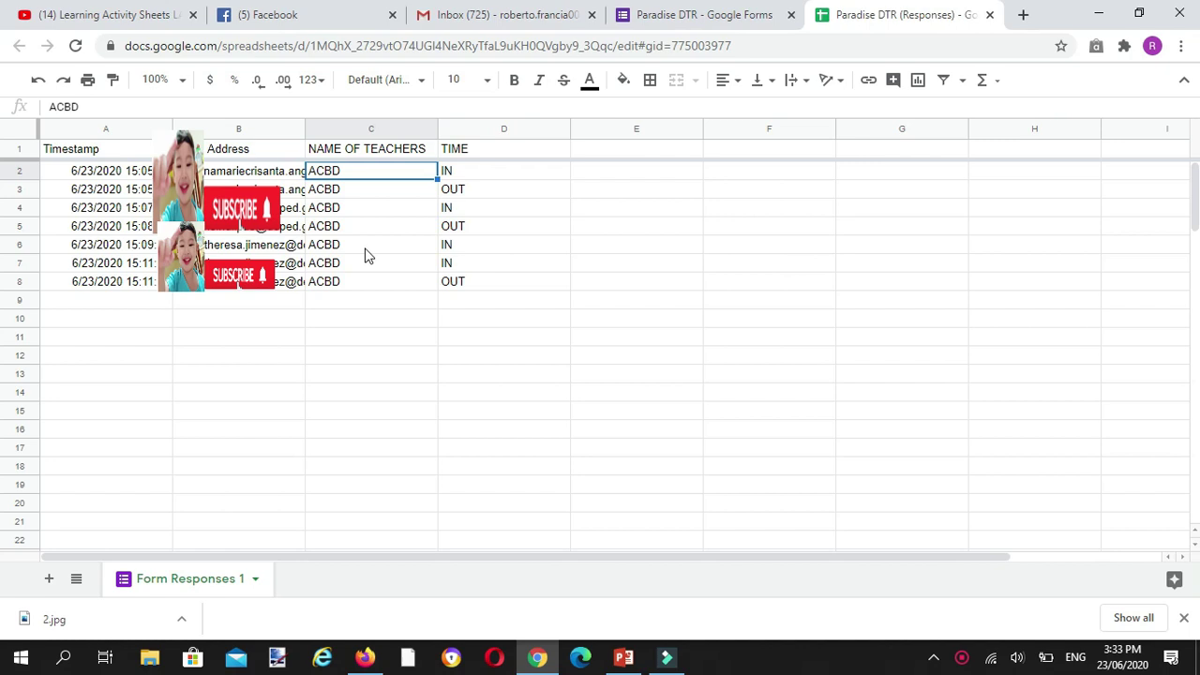
left_click(472, 178)
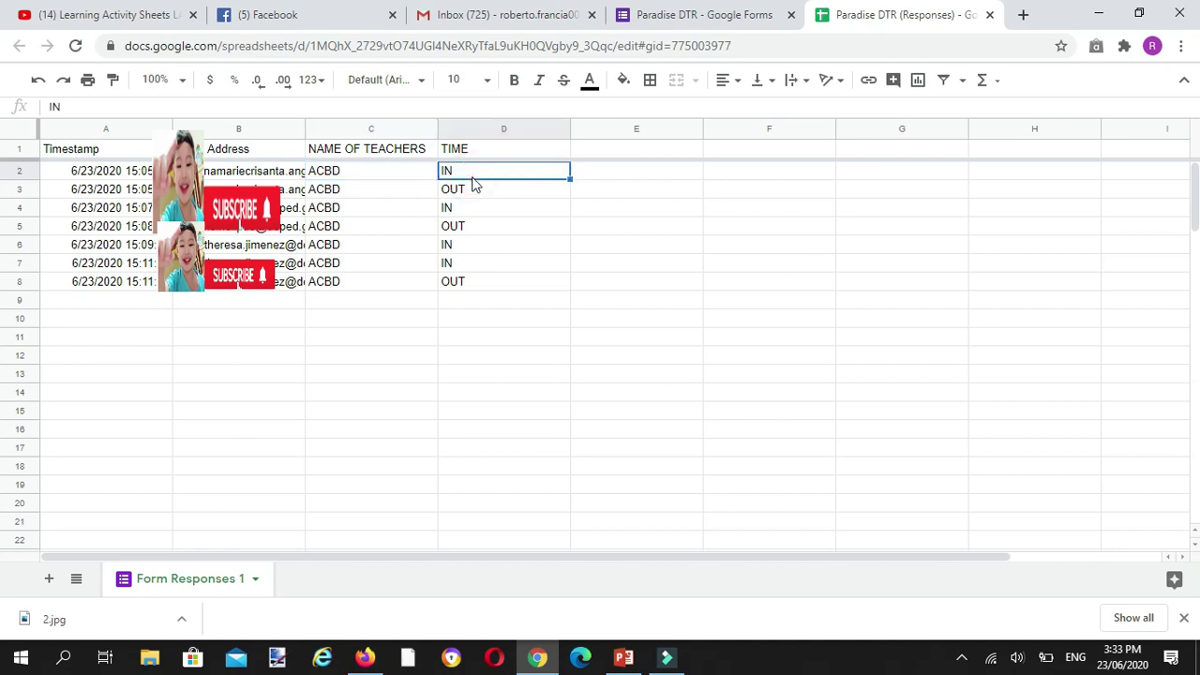
left_click(132, 178)
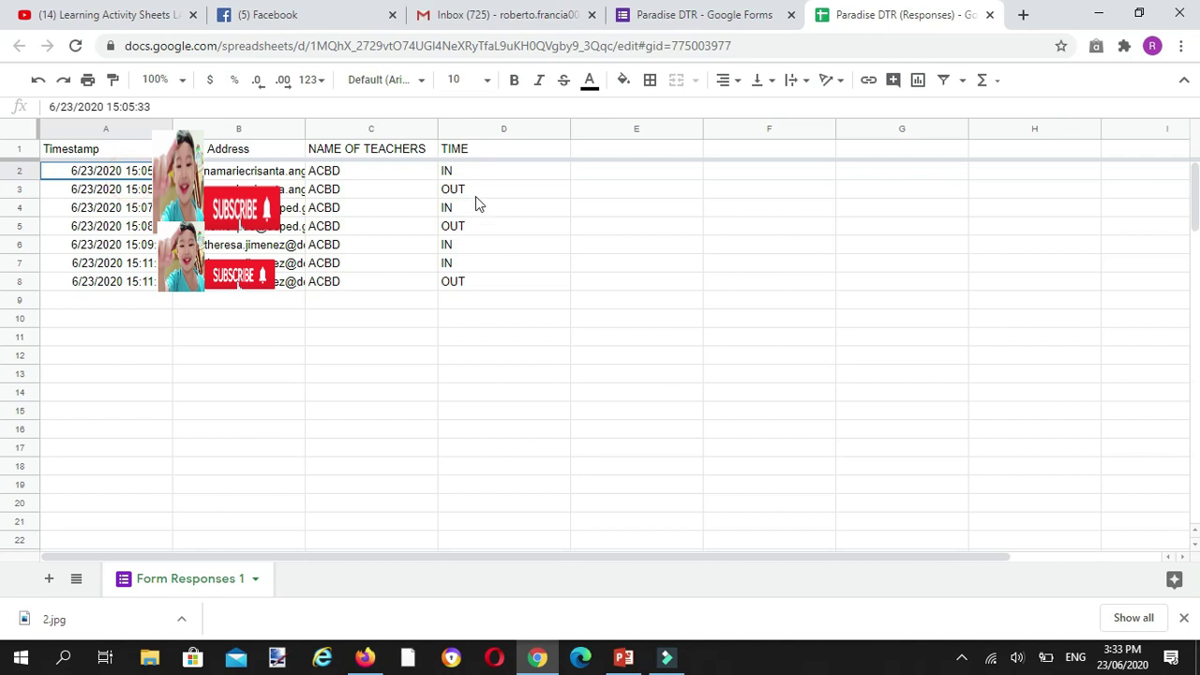
left_click(469, 190)
left_click(132, 189)
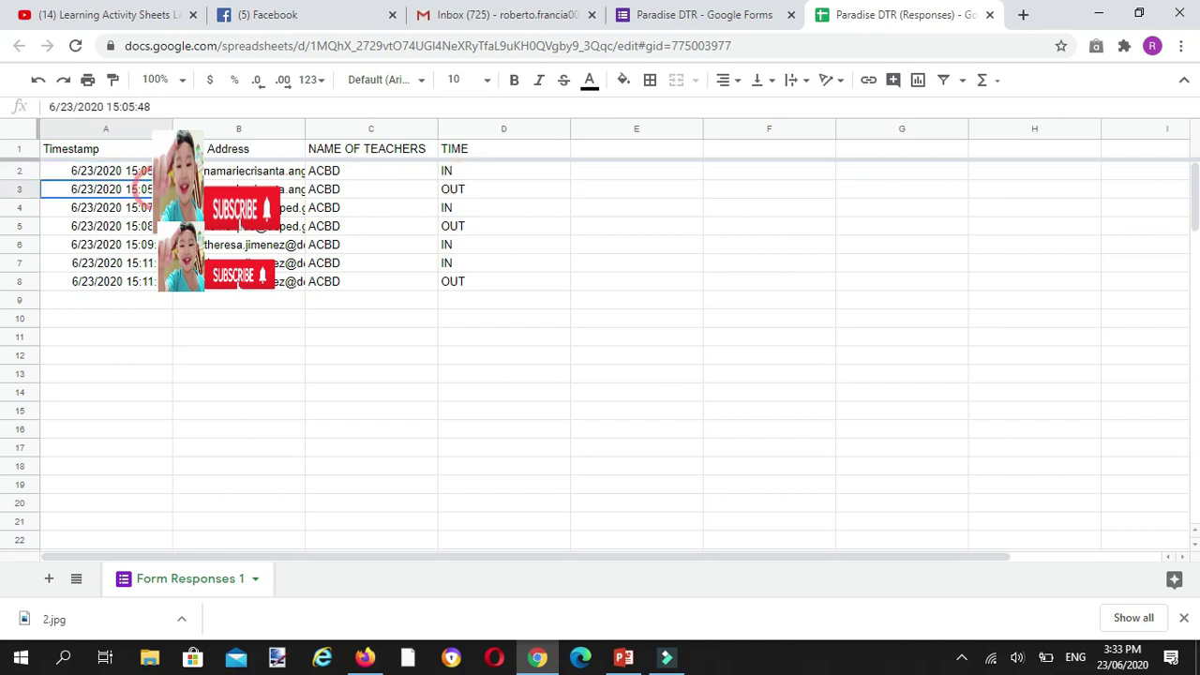